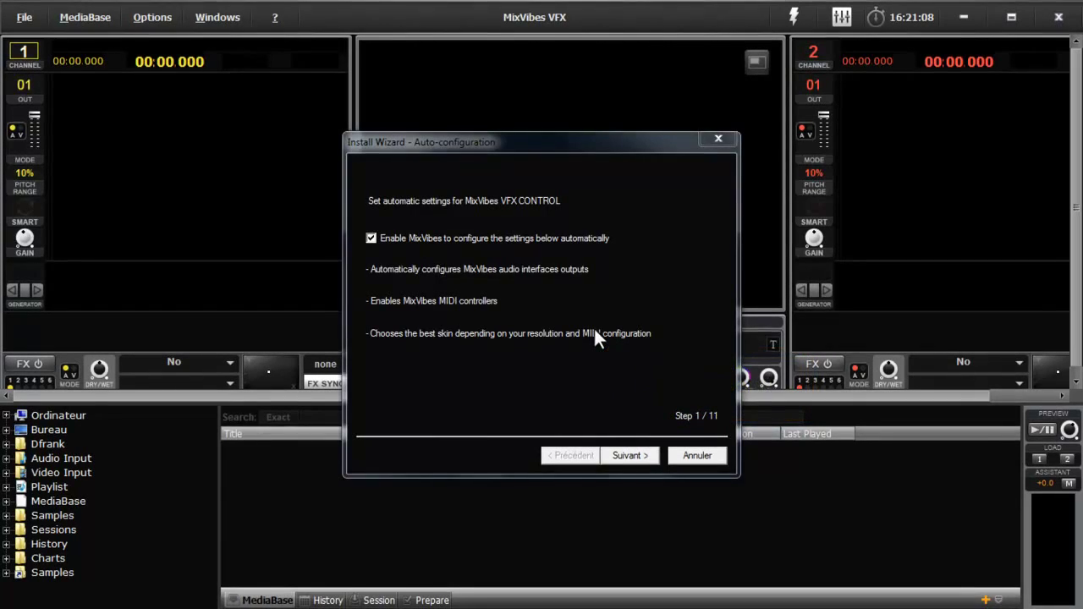
- Complete the install wizard with automatic configuration of the audio interface outputs, MIDI controllers and skin enabled
{"action": "left_click", "coordinate": [630, 455]}
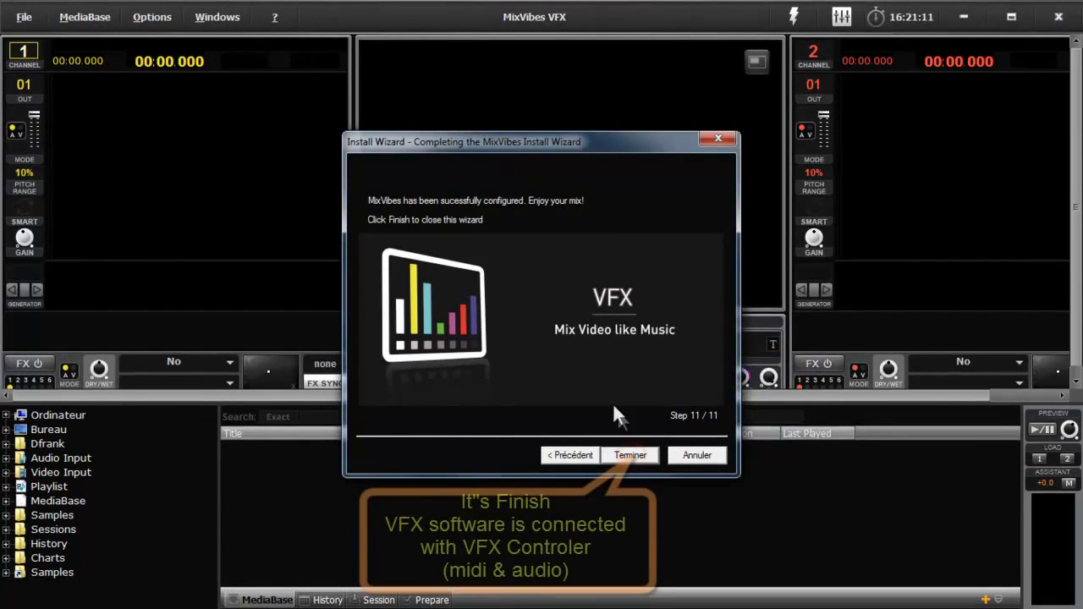
{"action": "left_click", "coordinate": [633, 456]}
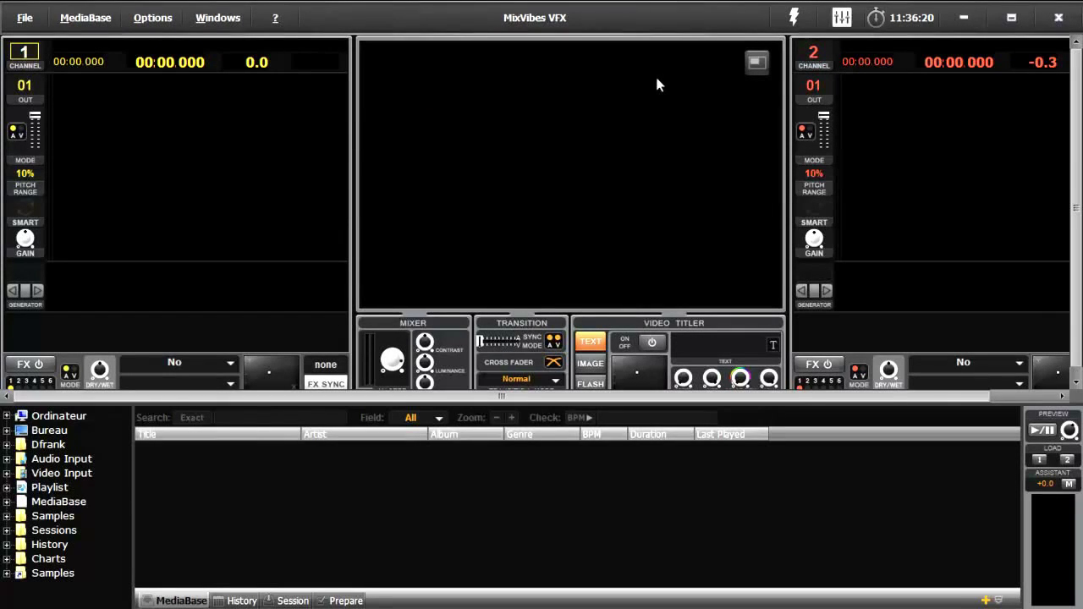
- Set the BPM detection range to a minimum of 100 and a maximum of 140 in the Mix preferences
{"action": "left_click", "coordinate": [154, 19]}
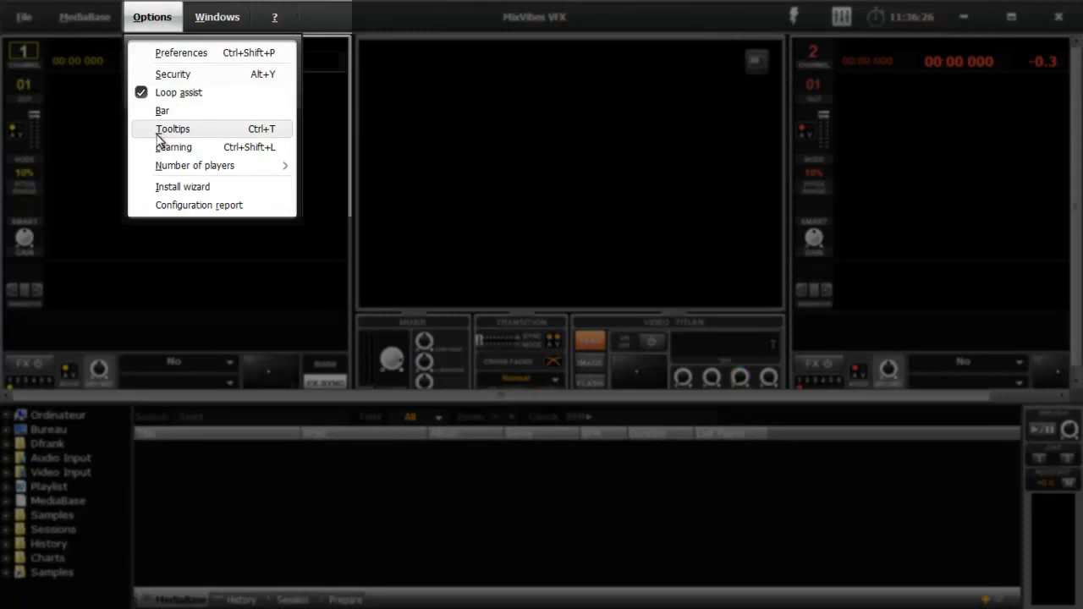
{"action": "mouse_move", "coordinate": [159, 168]}
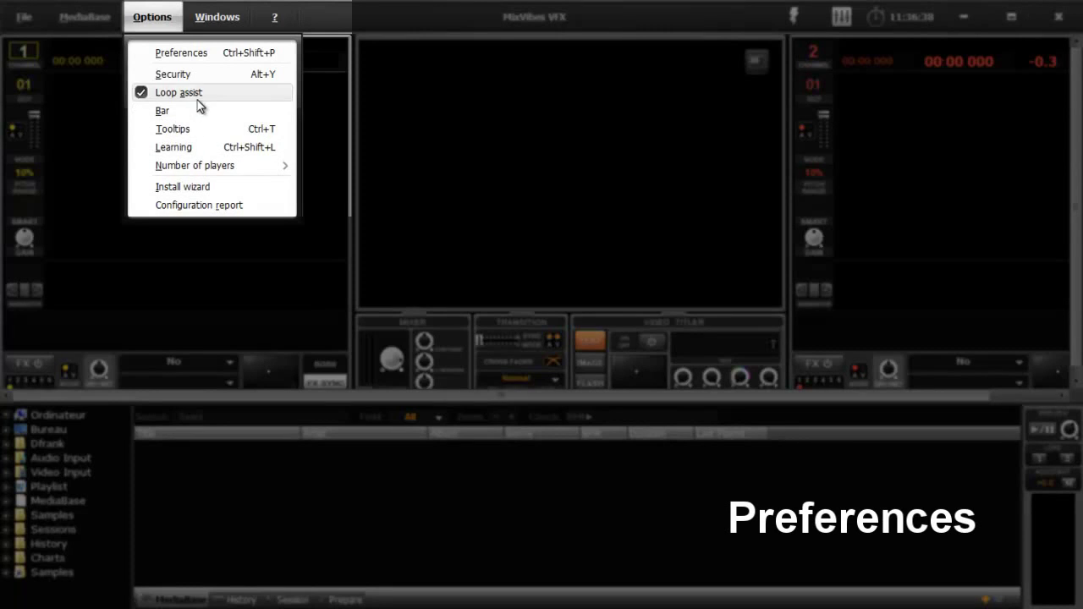
{"action": "left_click", "coordinate": [193, 54]}
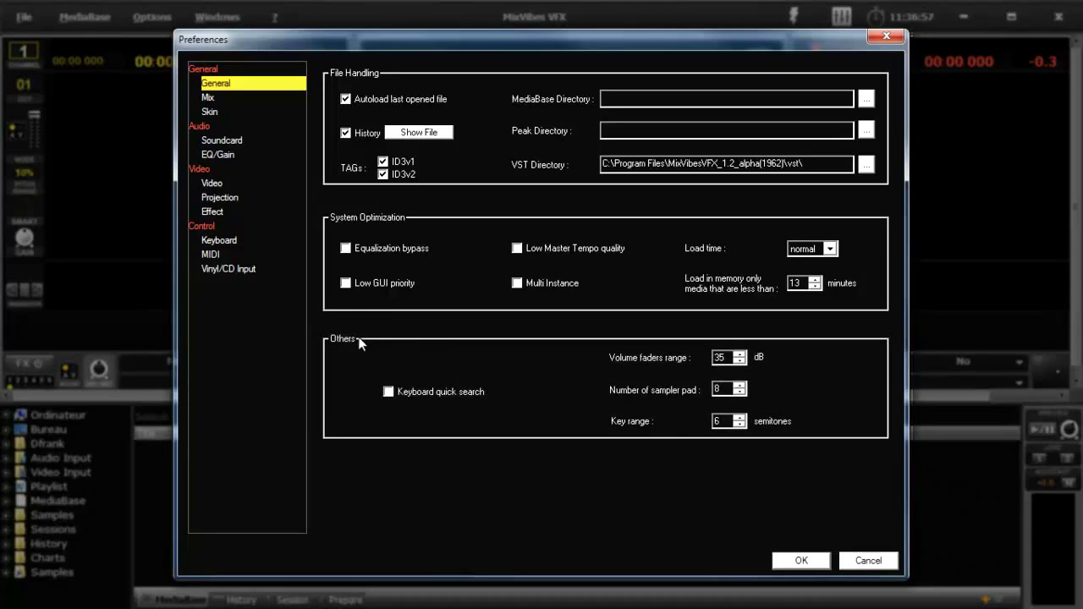
{"action": "left_click", "coordinate": [208, 98]}
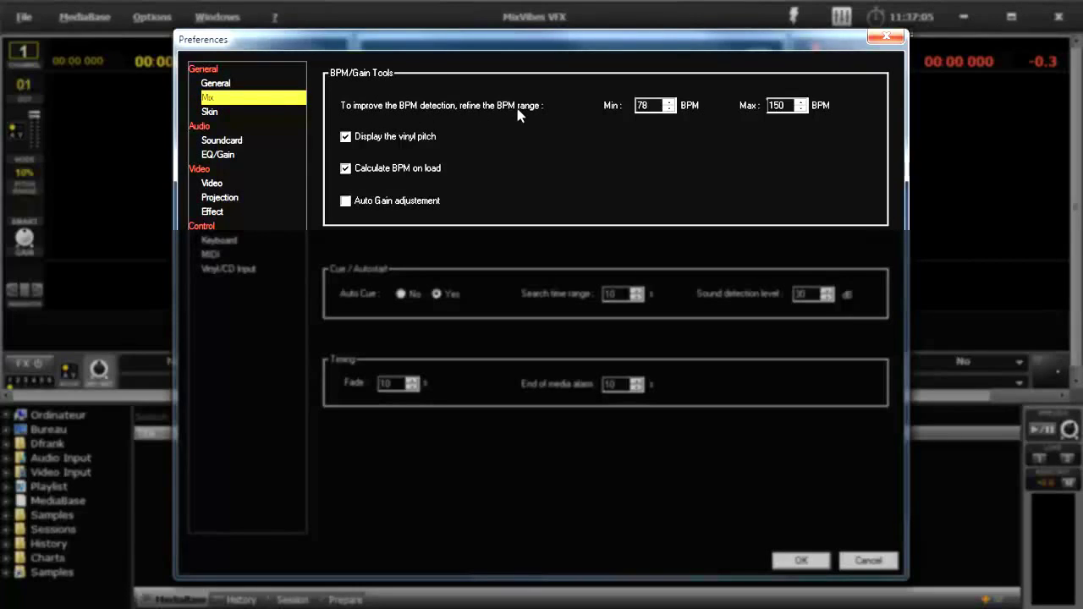
{"action": "left_click_drag", "start_coordinate": [652, 104], "coordinate": [618, 107]}
{"action": "type", "text": "100"}
{"action": "left_click_drag", "start_coordinate": [791, 105], "coordinate": [760, 107]}
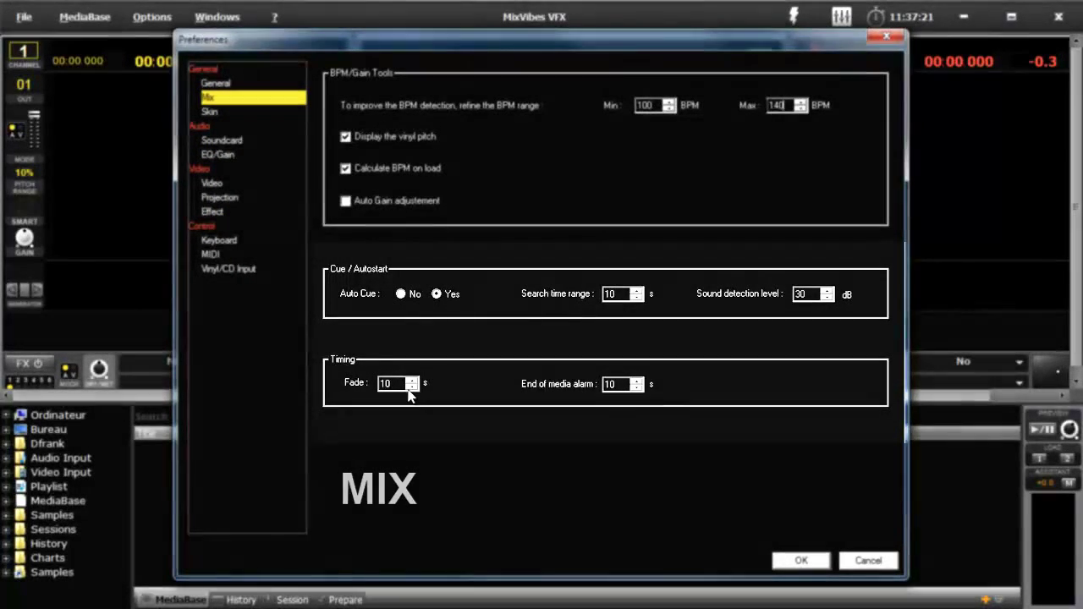
- Apply the VFX-simple . 1280 skin in the Skin preferences
{"action": "left_click", "coordinate": [218, 122]}
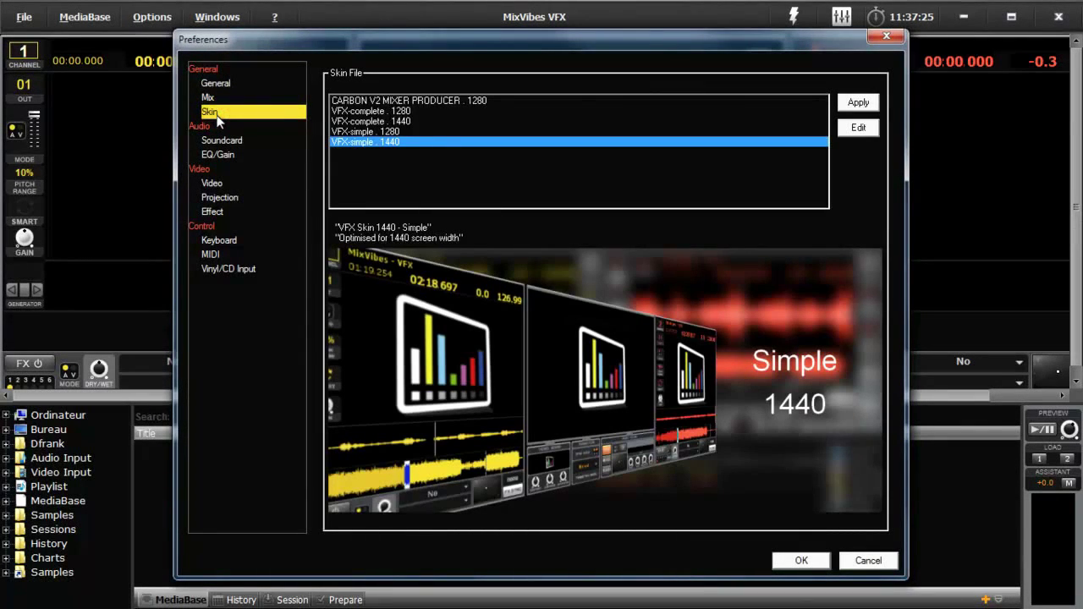
{"action": "left_click", "coordinate": [369, 132]}
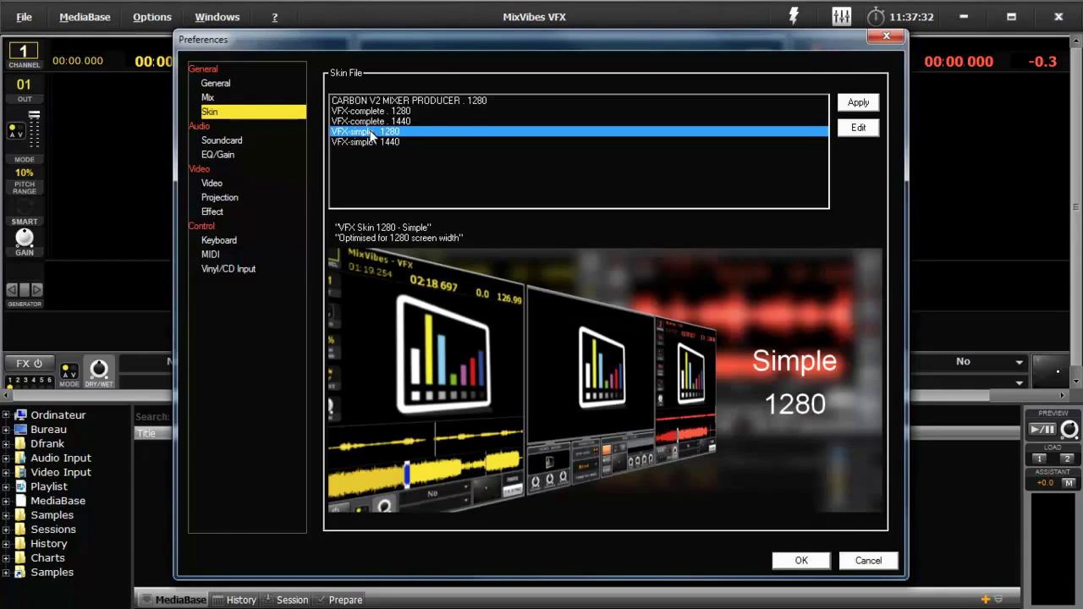
{"action": "left_click", "coordinate": [854, 105]}
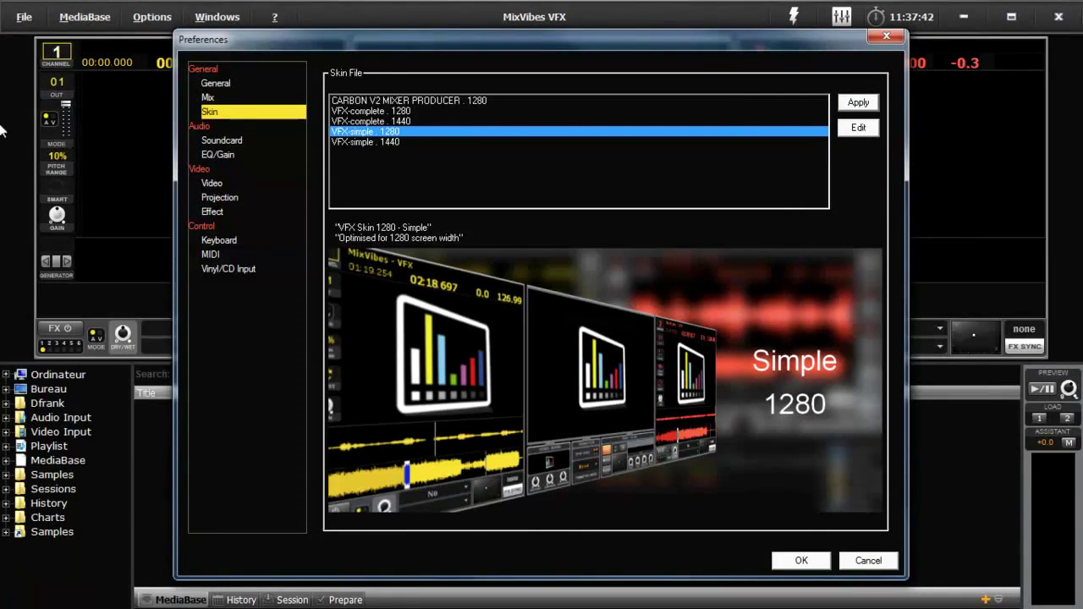
- Disable the soundcard auto-configuration and open the setup of the MixVibes ASIO VFX Control output device
{"action": "left_click", "coordinate": [219, 141]}
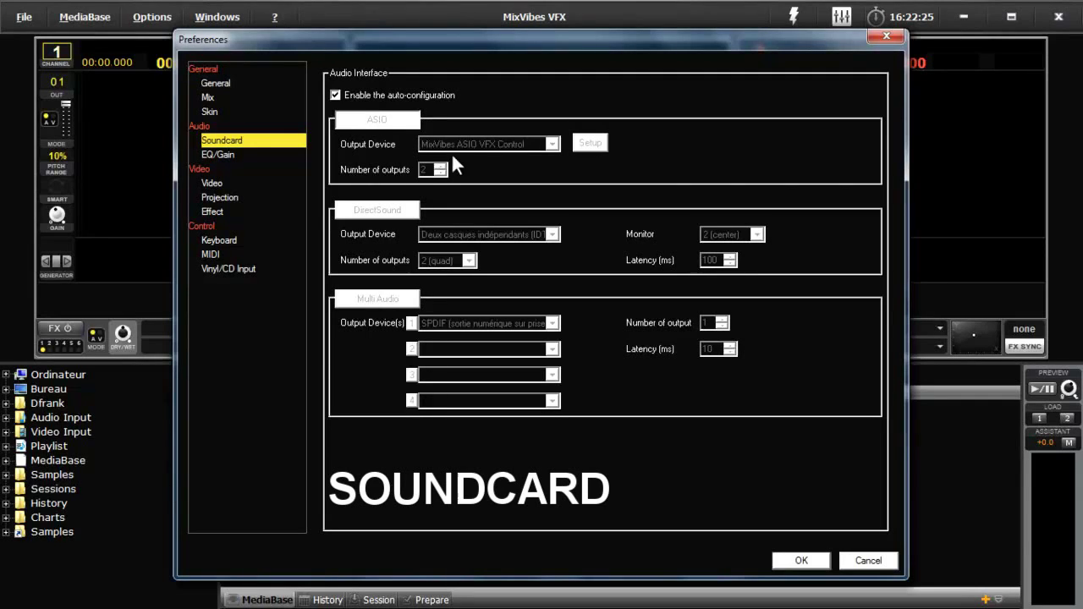
{"action": "left_click", "coordinate": [508, 142]}
{"action": "left_click", "coordinate": [584, 144]}
{"action": "left_click", "coordinate": [335, 95]}
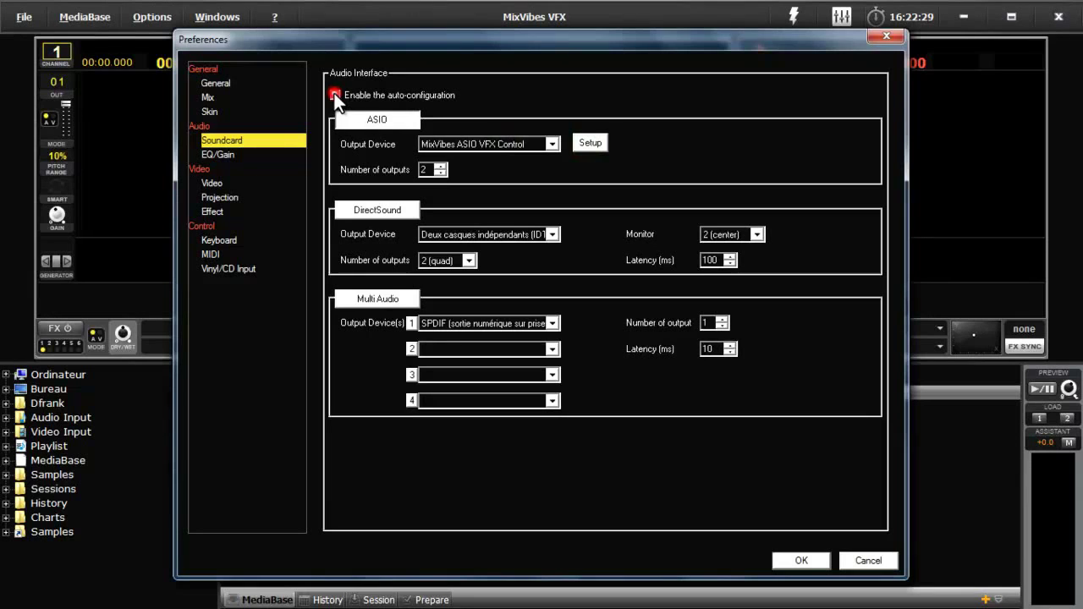
{"action": "left_click", "coordinate": [589, 142]}
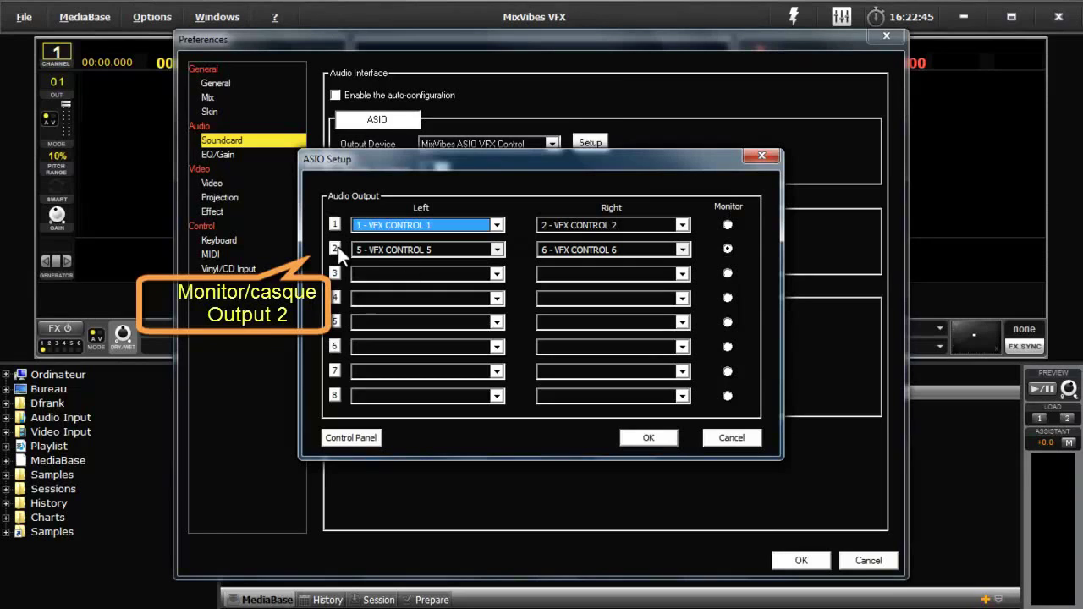
- Assign VFX CONTROL 5 to the left and VFX CONTROL 6 to the right of audio output 2
{"action": "left_click", "coordinate": [496, 249]}
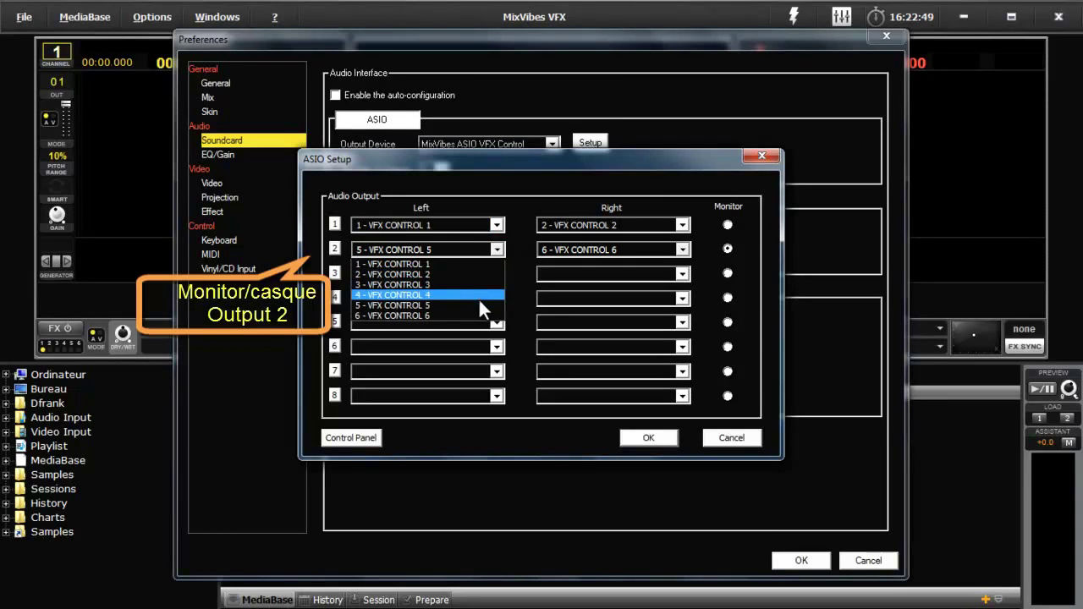
{"action": "left_click", "coordinate": [479, 303]}
{"action": "left_click", "coordinate": [682, 250]}
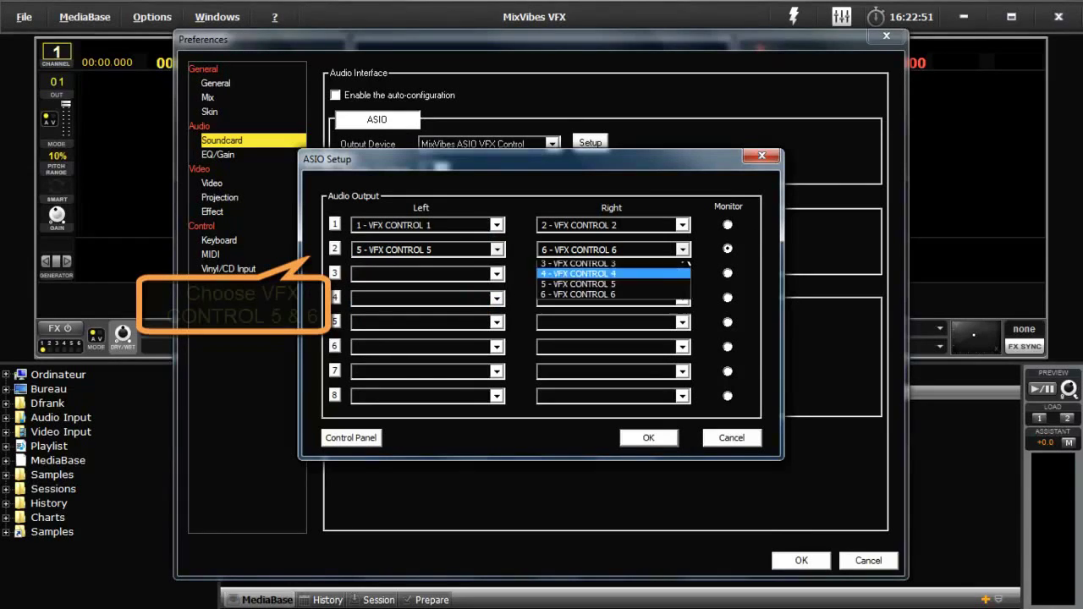
{"action": "left_click", "coordinate": [668, 317]}
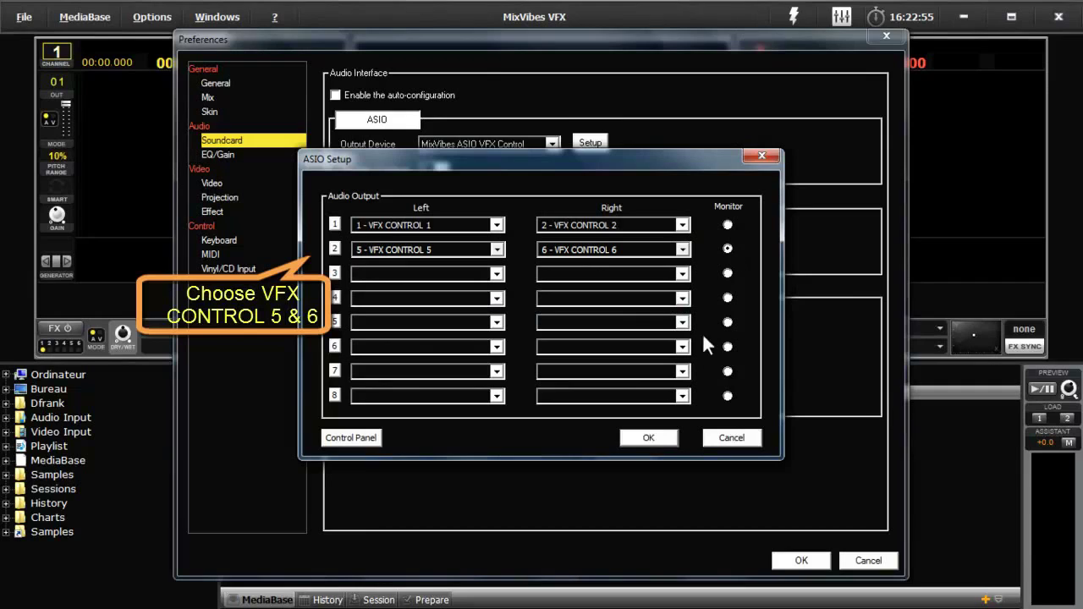
- Check the ASIO buffer size settings and confirm the ASIO output setup
{"action": "left_click", "coordinate": [340, 439]}
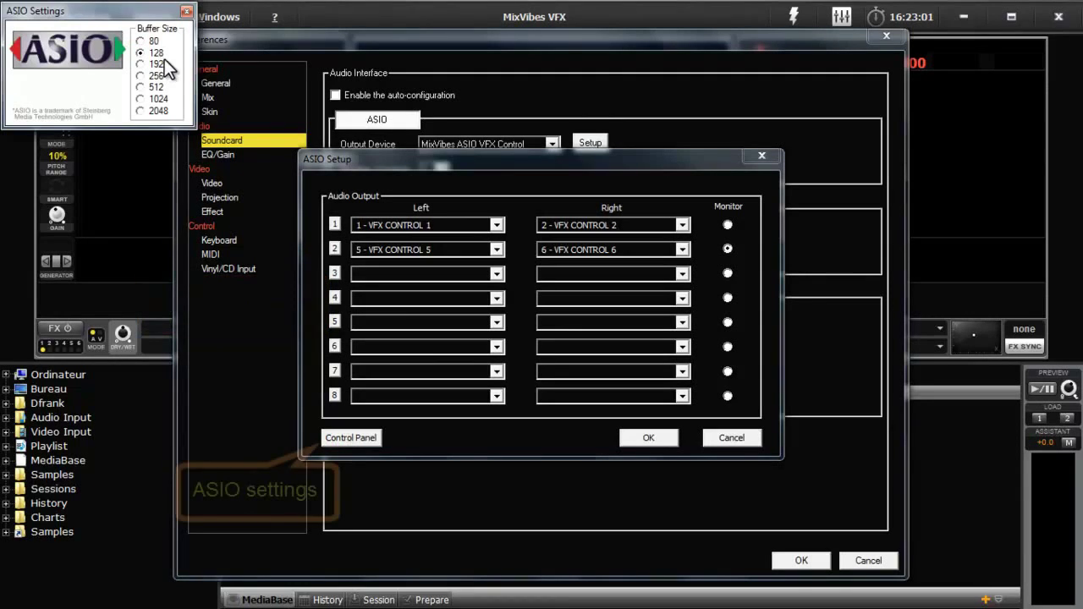
{"action": "left_click", "coordinate": [186, 12]}
{"action": "left_click", "coordinate": [643, 441]}
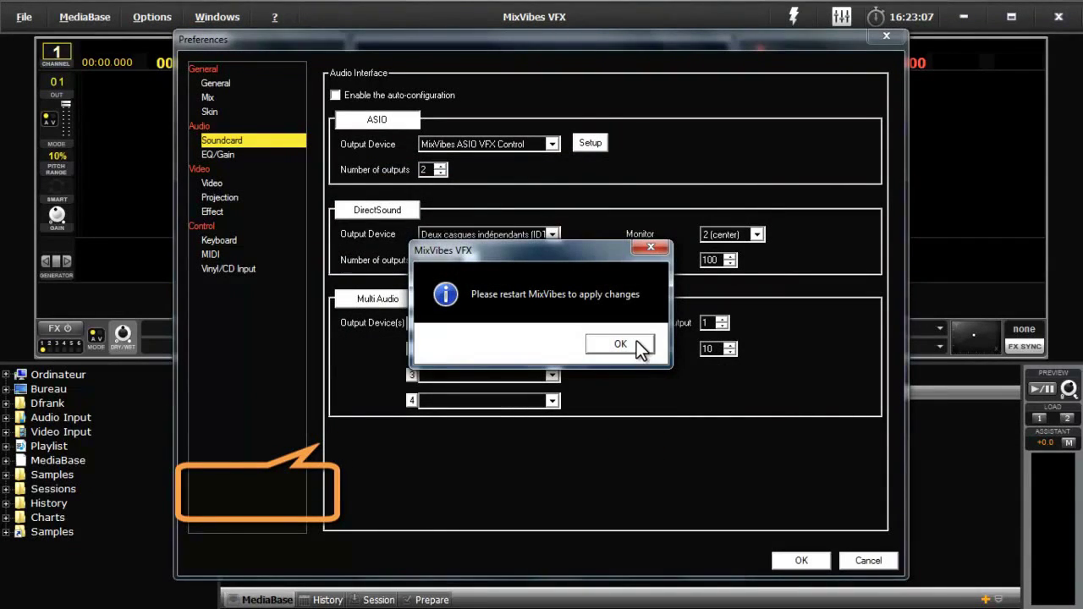
{"action": "left_click", "coordinate": [620, 344]}
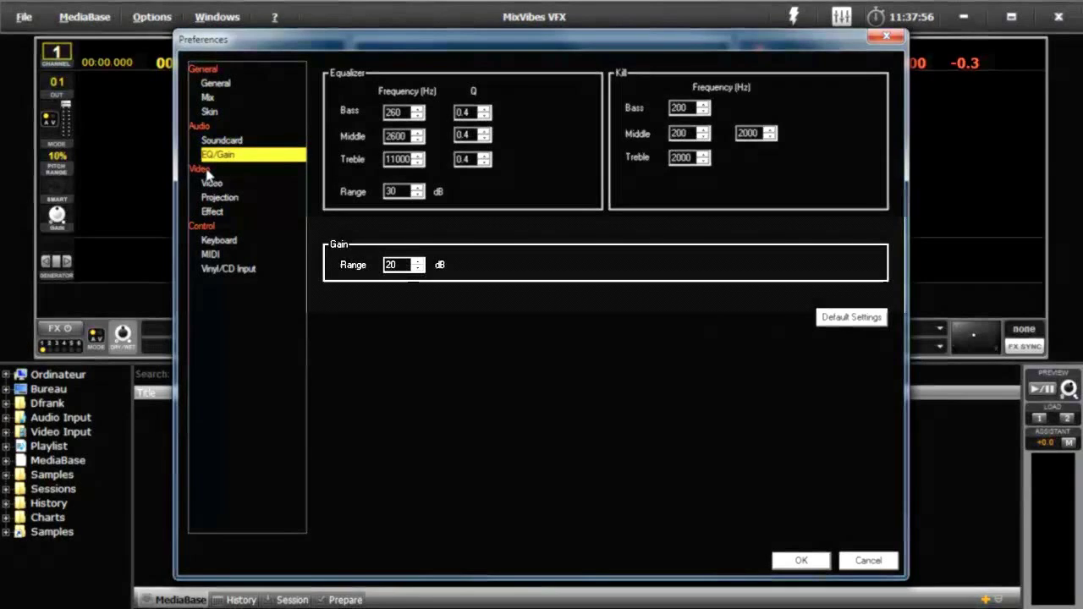
- Raise the video resolution to slightly above Normal in the Video preferences and check the system display properties
{"action": "left_click", "coordinate": [208, 175]}
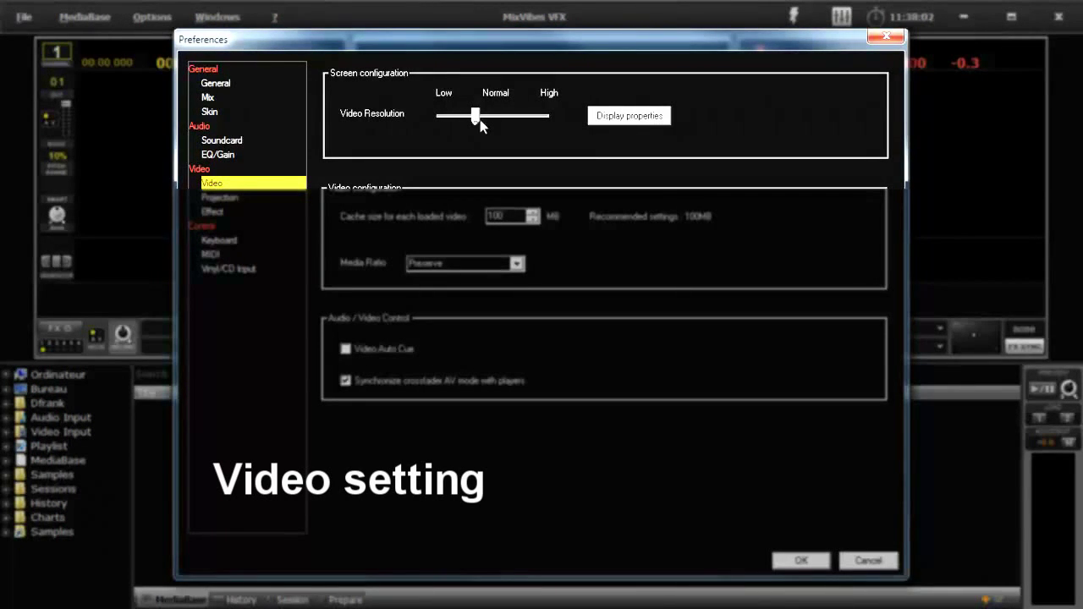
{"action": "left_click_drag", "start_coordinate": [475, 118], "coordinate": [511, 118]}
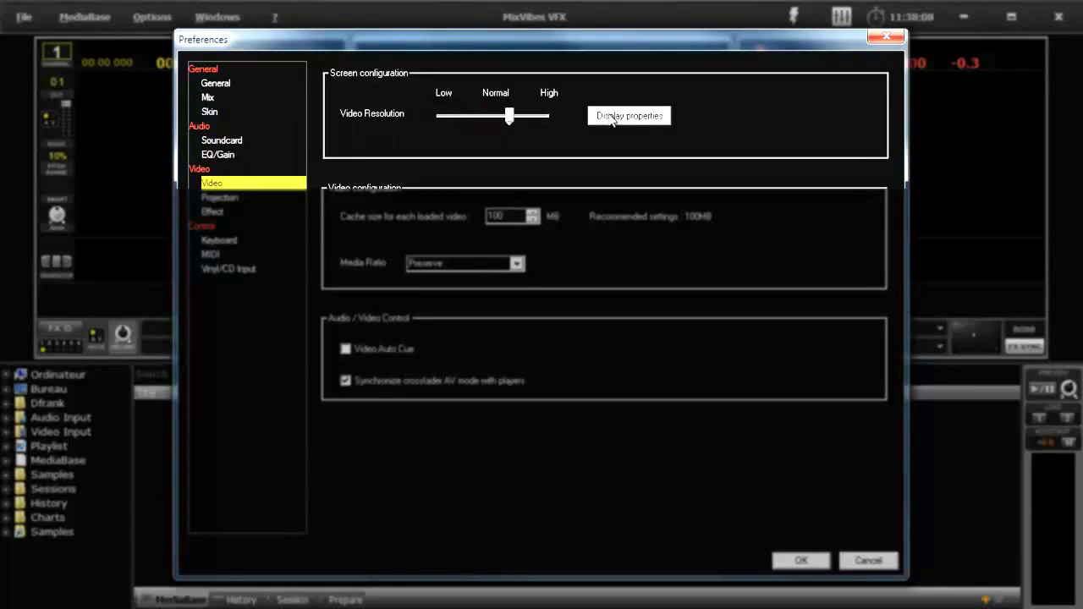
{"action": "left_click", "coordinate": [610, 114]}
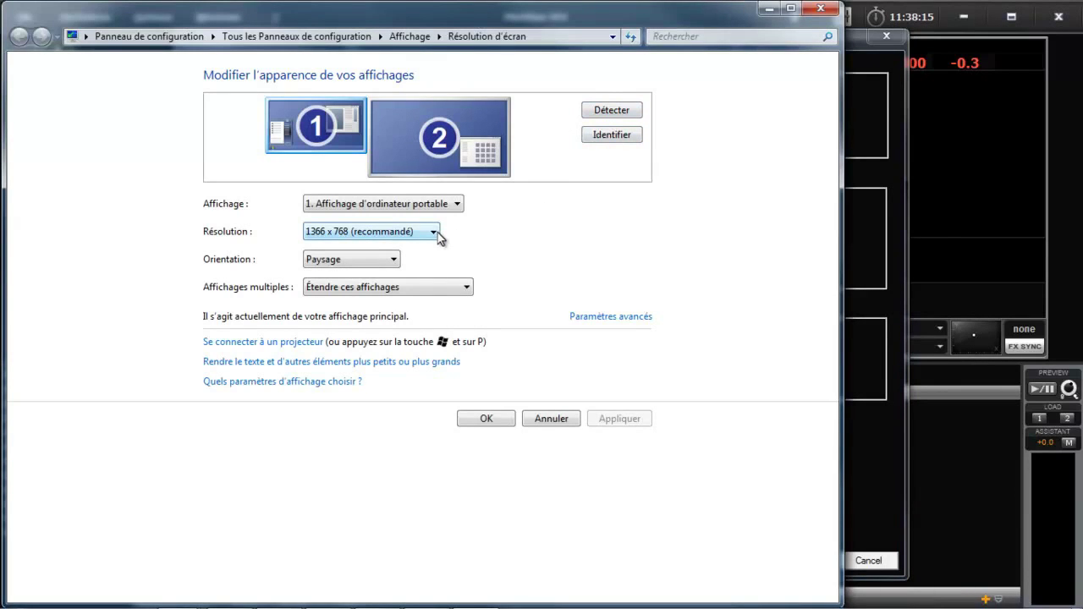
{"action": "left_click", "coordinate": [818, 10]}
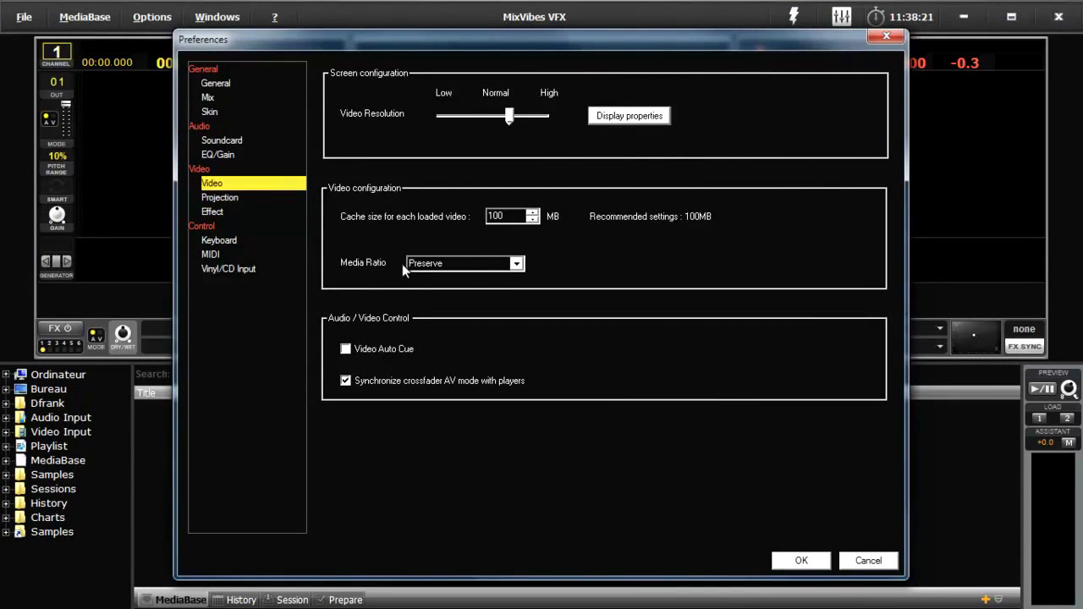
- Set the media ratio to Crop to fill and disable synchronizing the crossfader AV mode with players
{"action": "left_click", "coordinate": [516, 263]}
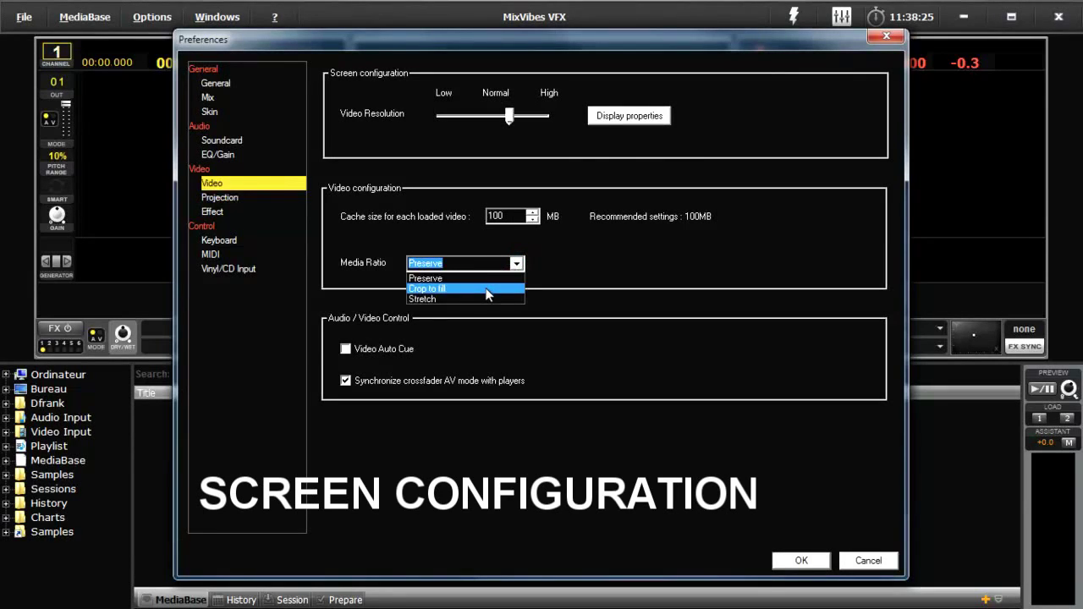
{"action": "left_click", "coordinate": [487, 289]}
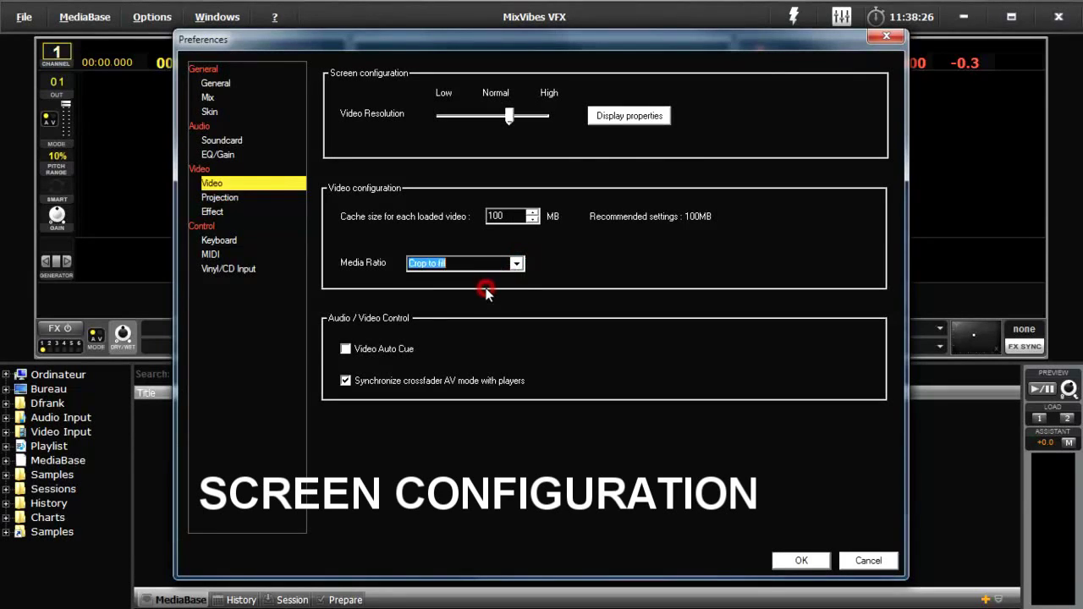
{"action": "left_click", "coordinate": [346, 381]}
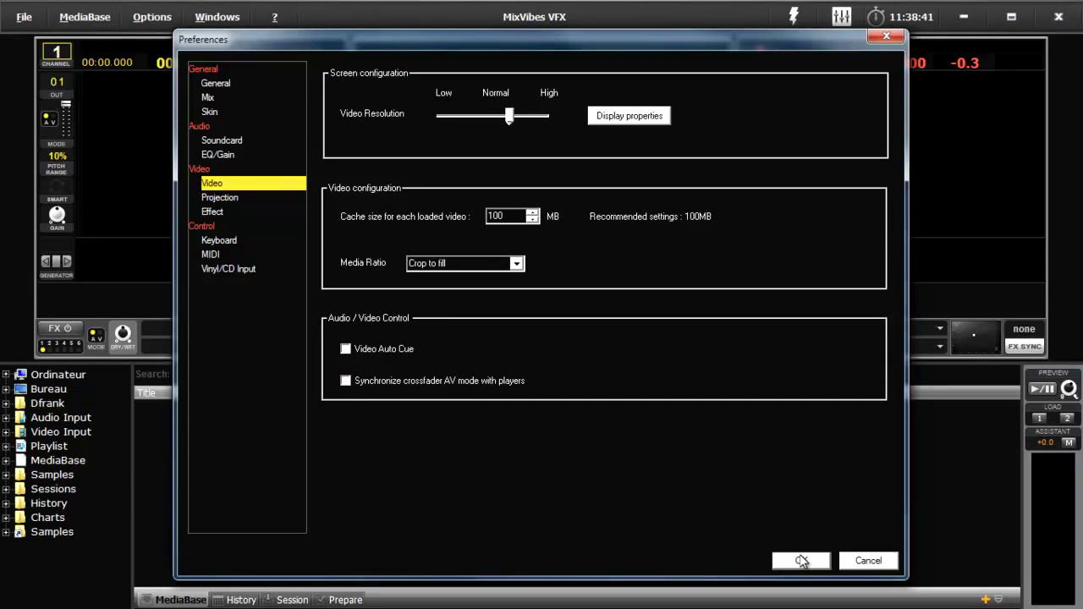
- Load "cadre tableau frame13" from the frame folder as the projection mask file and clear it again
{"action": "left_click", "coordinate": [220, 198]}
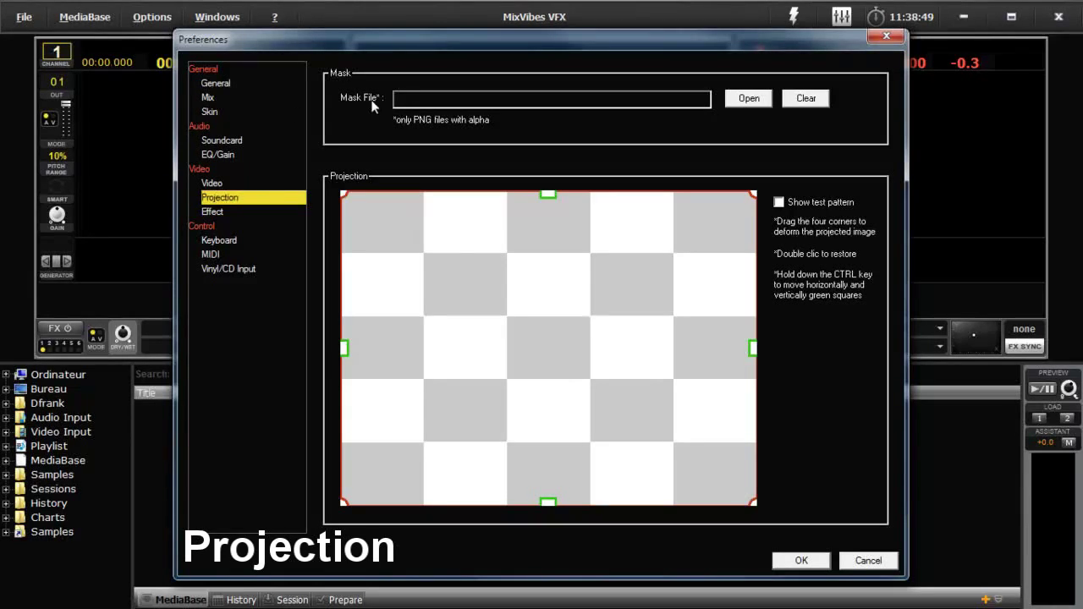
{"action": "left_click", "coordinate": [753, 100]}
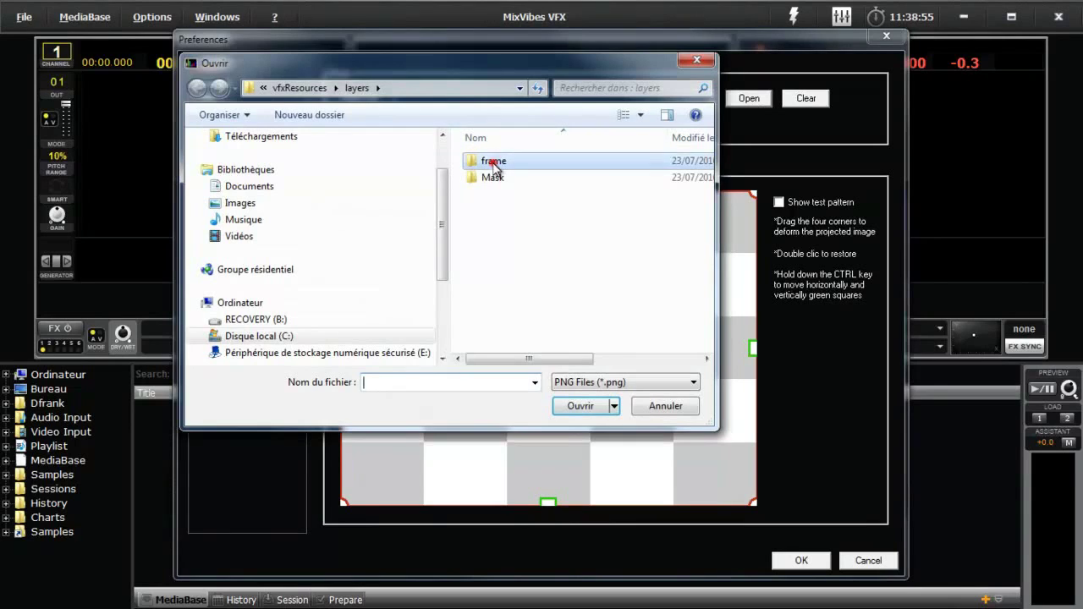
{"action": "double_click", "coordinate": [494, 162]}
{"action": "scroll", "coordinate": [540, 176], "scroll_direction": "down", "scroll_amount": 4}
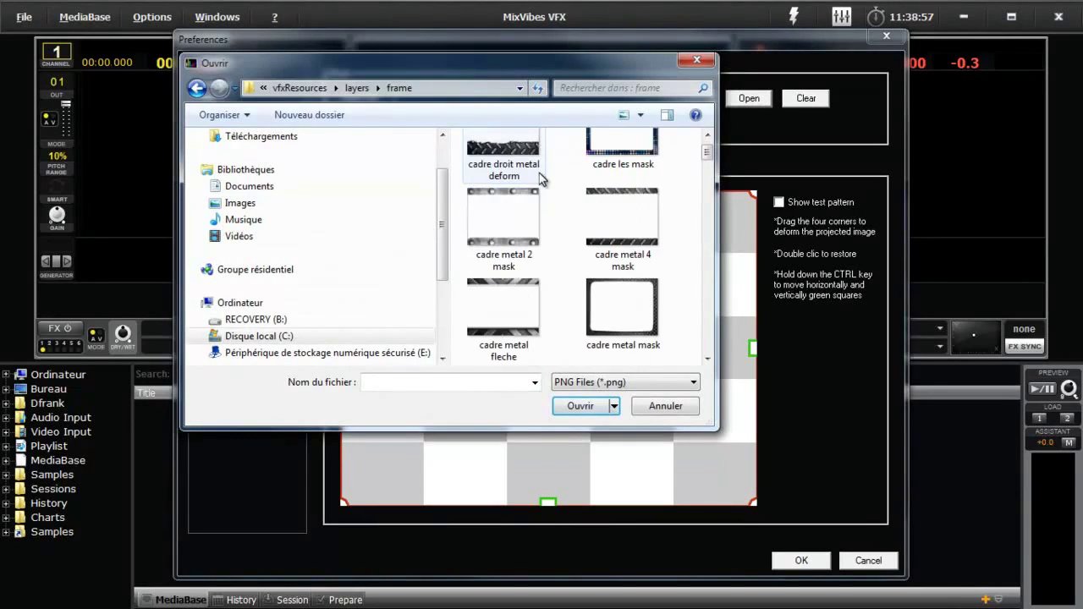
{"action": "scroll", "coordinate": [539, 175], "scroll_direction": "down", "scroll_amount": 4}
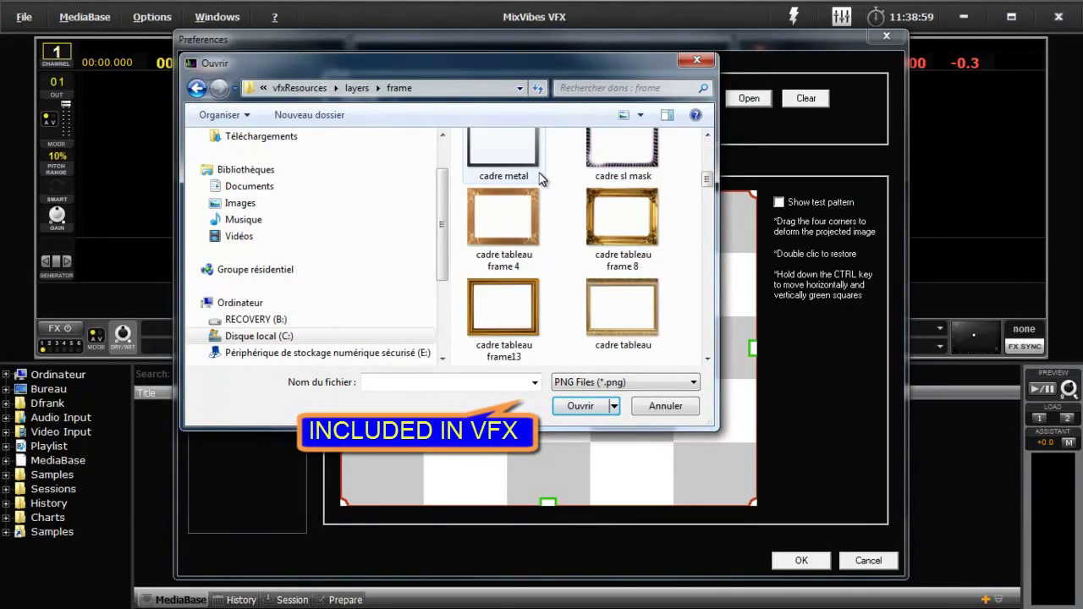
{"action": "scroll", "coordinate": [522, 232], "scroll_direction": "up", "scroll_amount": 2}
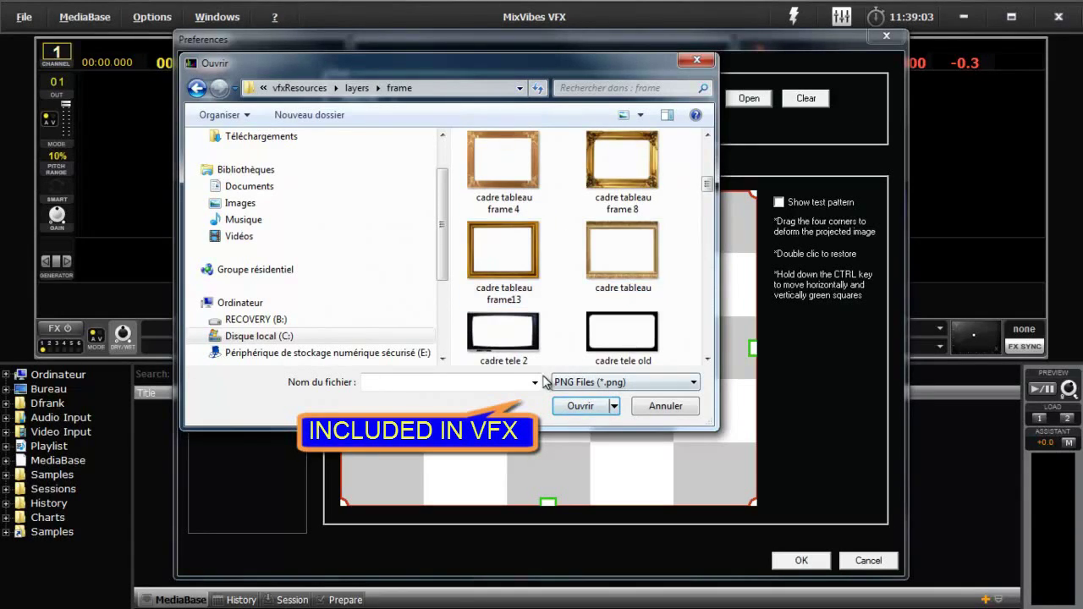
{"action": "left_click", "coordinate": [503, 259]}
{"action": "left_click", "coordinate": [580, 406]}
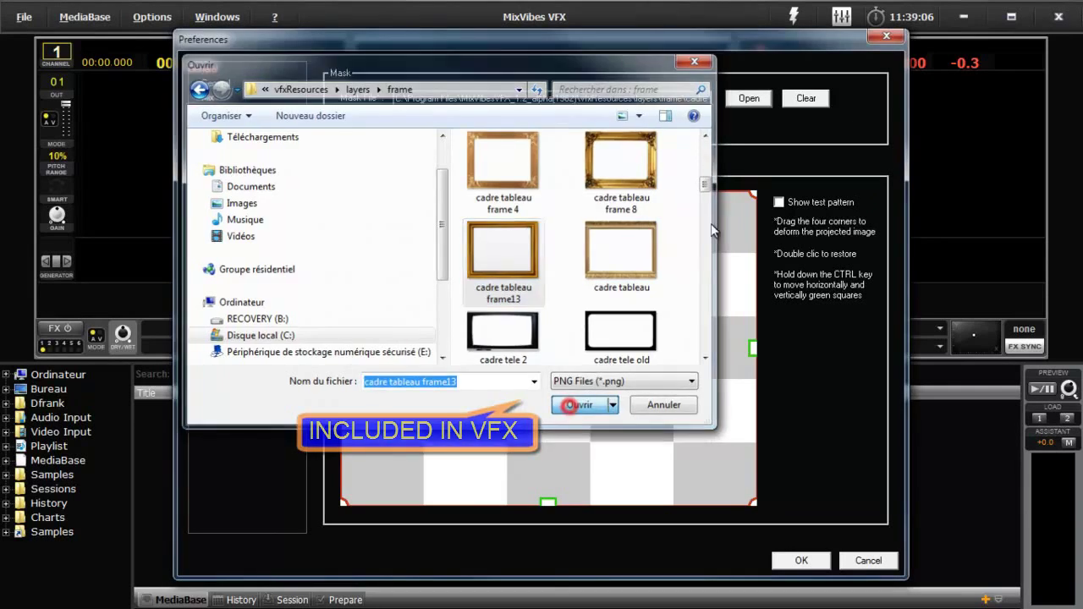
{"action": "left_click", "coordinate": [804, 98]}
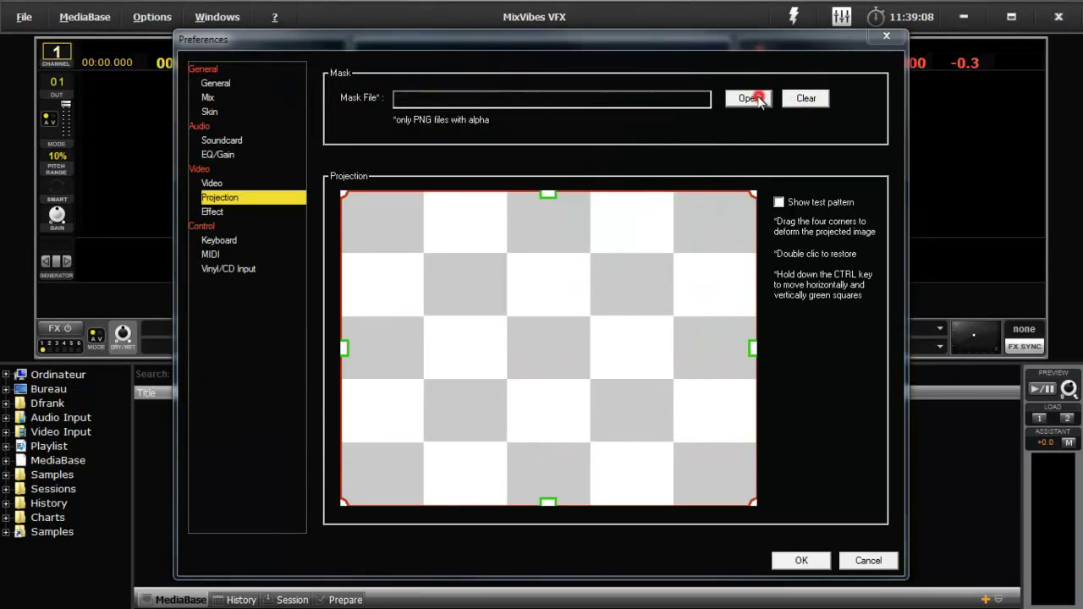
- Load "oval mask" from the Mask folder as the projection mask file and clear it again
{"action": "left_click", "coordinate": [749, 98]}
{"action": "double_click", "coordinate": [498, 179]}
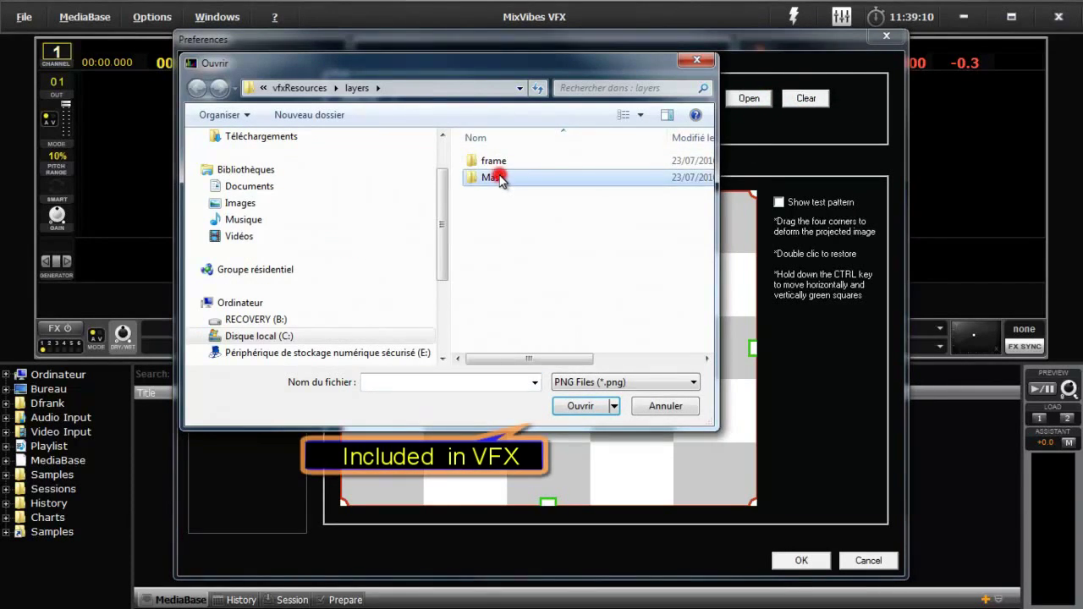
{"action": "scroll", "coordinate": [620, 180], "scroll_direction": "down", "scroll_amount": 2}
{"action": "scroll", "coordinate": [620, 180], "scroll_direction": "down", "scroll_amount": 4}
{"action": "scroll", "coordinate": [620, 181], "scroll_direction": "up", "scroll_amount": 4}
{"action": "scroll", "coordinate": [620, 180], "scroll_direction": "down", "scroll_amount": 2}
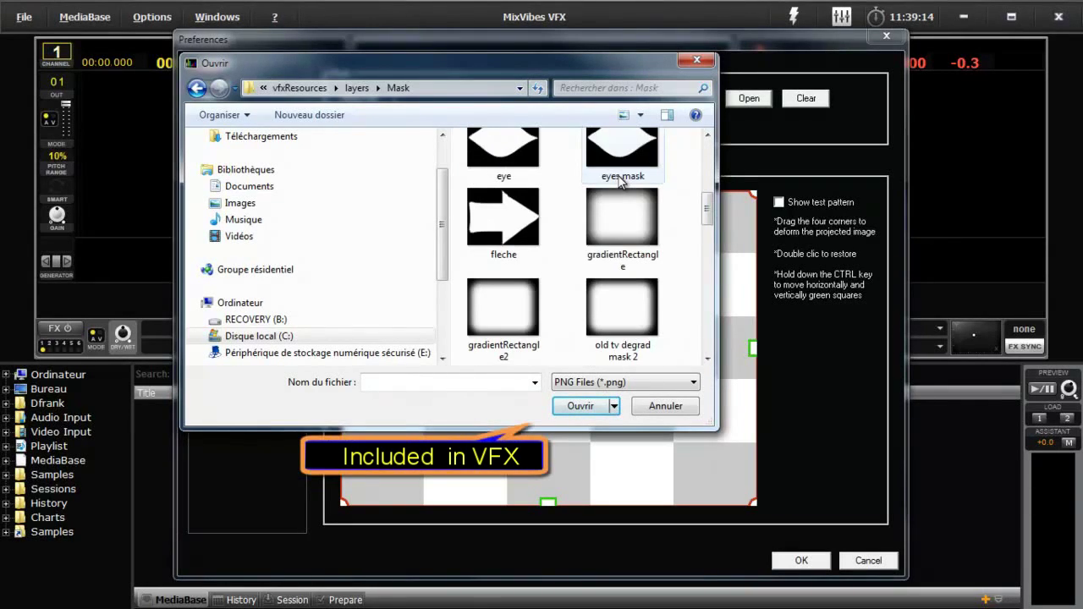
{"action": "scroll", "coordinate": [620, 181], "scroll_direction": "down", "scroll_amount": 1}
{"action": "scroll", "coordinate": [620, 180], "scroll_direction": "down", "scroll_amount": 3}
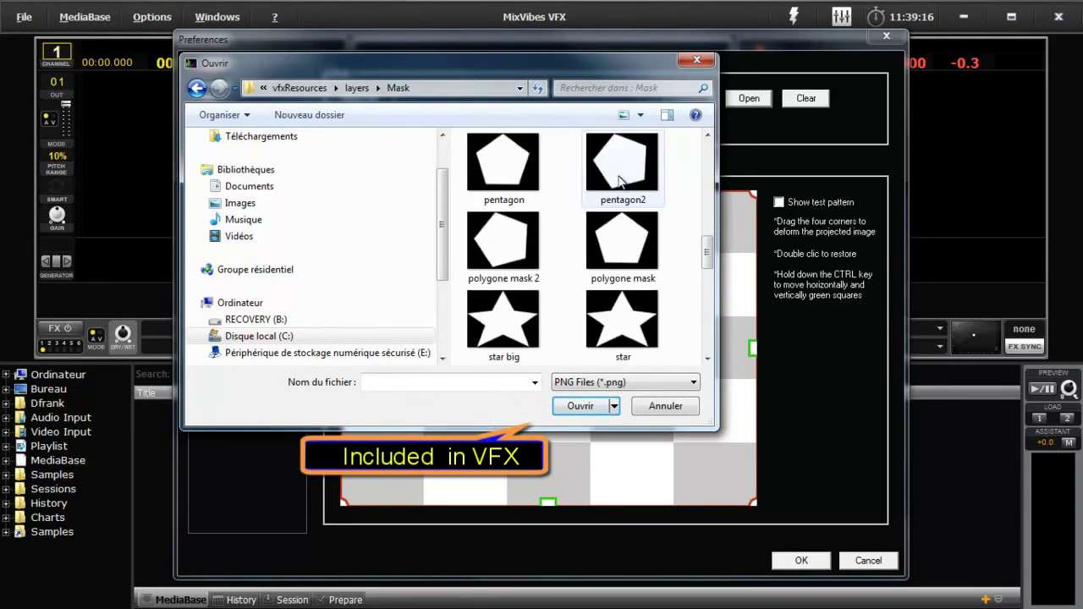
{"action": "scroll", "coordinate": [546, 237], "scroll_direction": "up", "scroll_amount": 2}
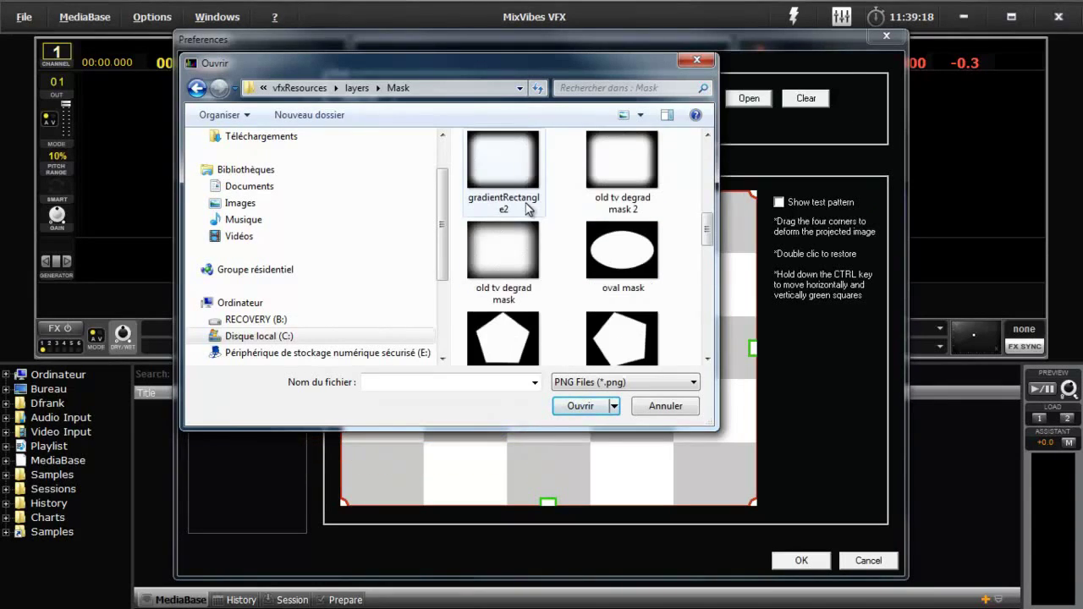
{"action": "left_click", "coordinate": [620, 252]}
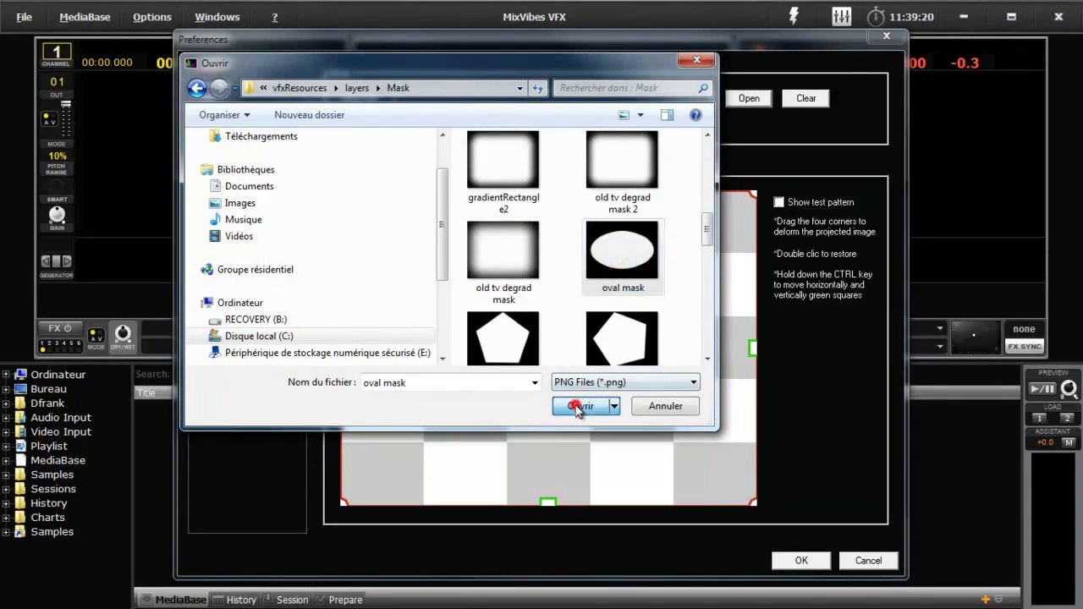
{"action": "left_click", "coordinate": [581, 407]}
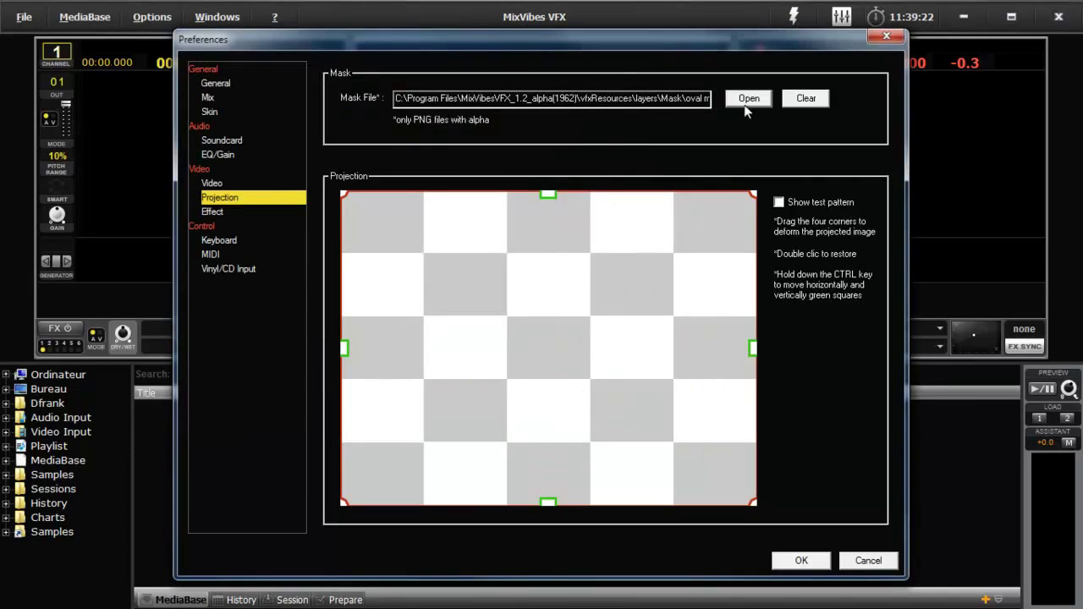
{"action": "left_click", "coordinate": [805, 99]}
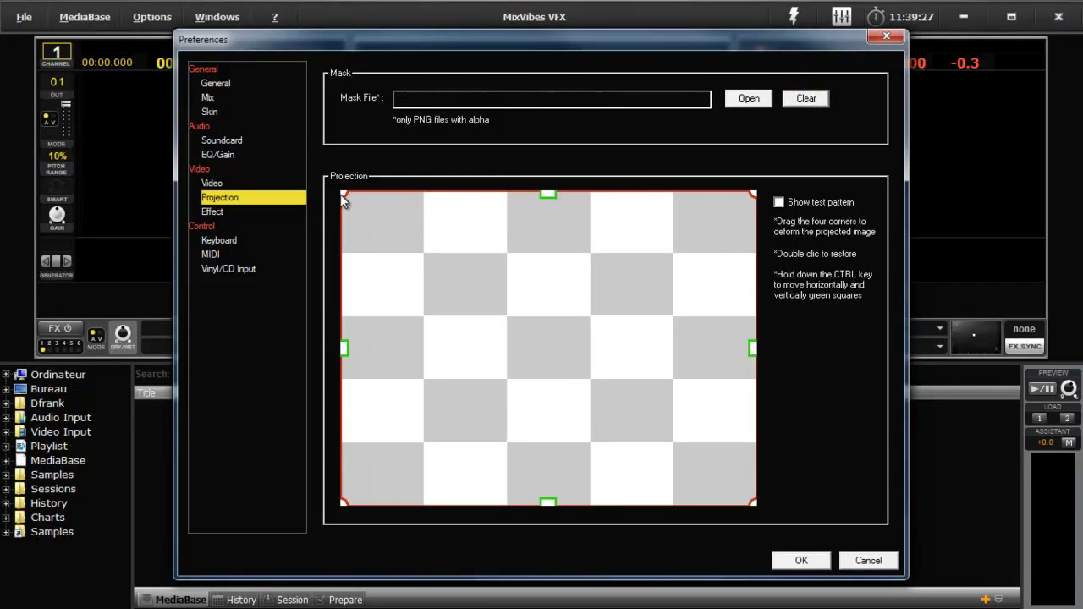
- Deform the projection outline by moving all four corners inward, and restore it from the upper-right corner
{"action": "left_click_drag", "start_coordinate": [343, 506], "coordinate": [393, 433]}
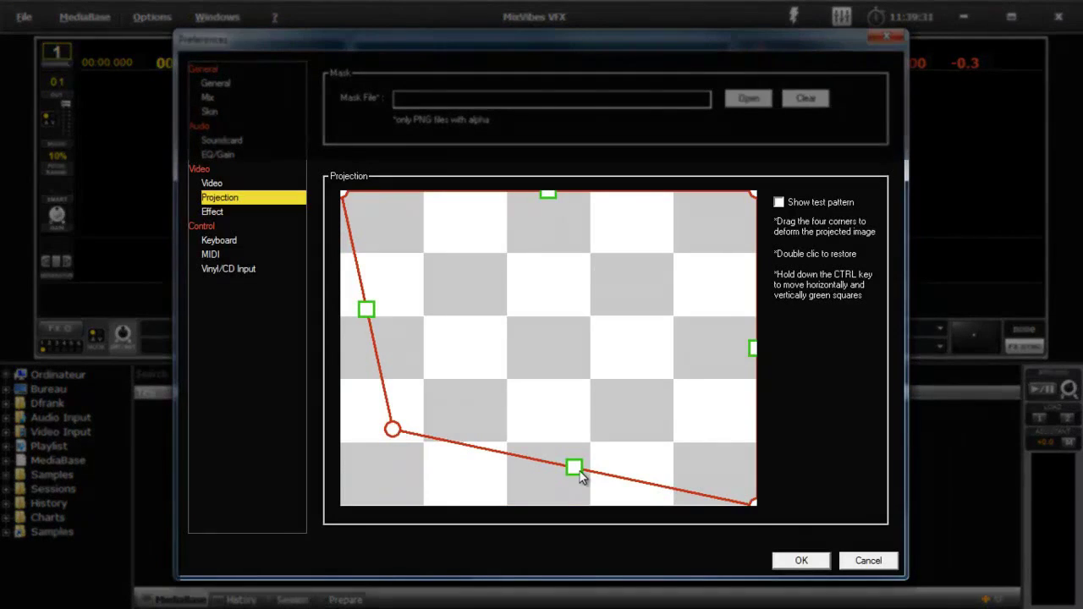
{"action": "left_click_drag", "start_coordinate": [754, 503], "coordinate": [658, 425]}
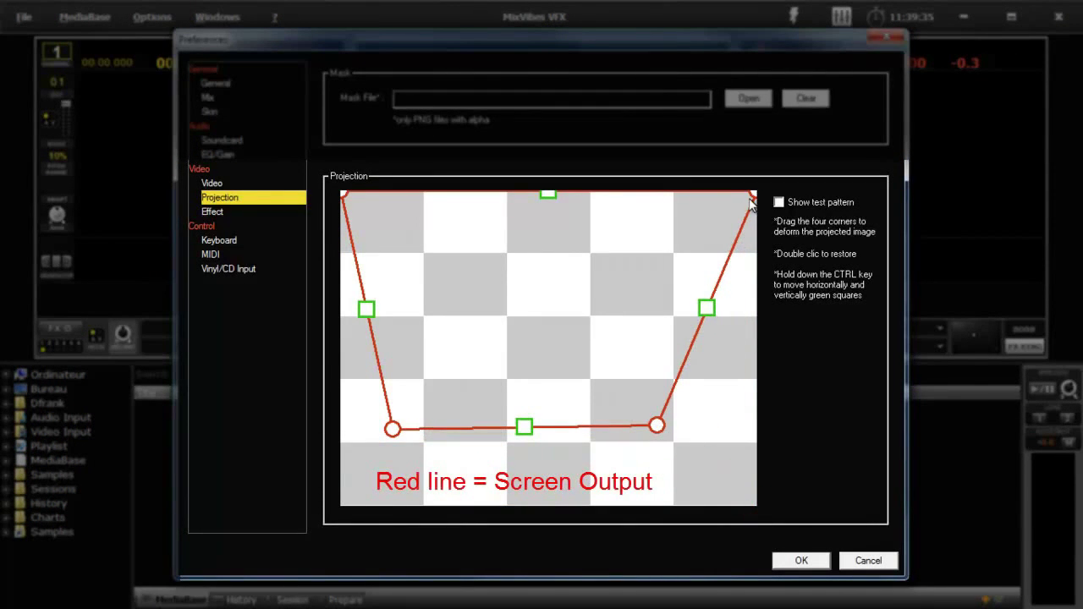
{"action": "left_click_drag", "start_coordinate": [754, 194], "coordinate": [656, 258]}
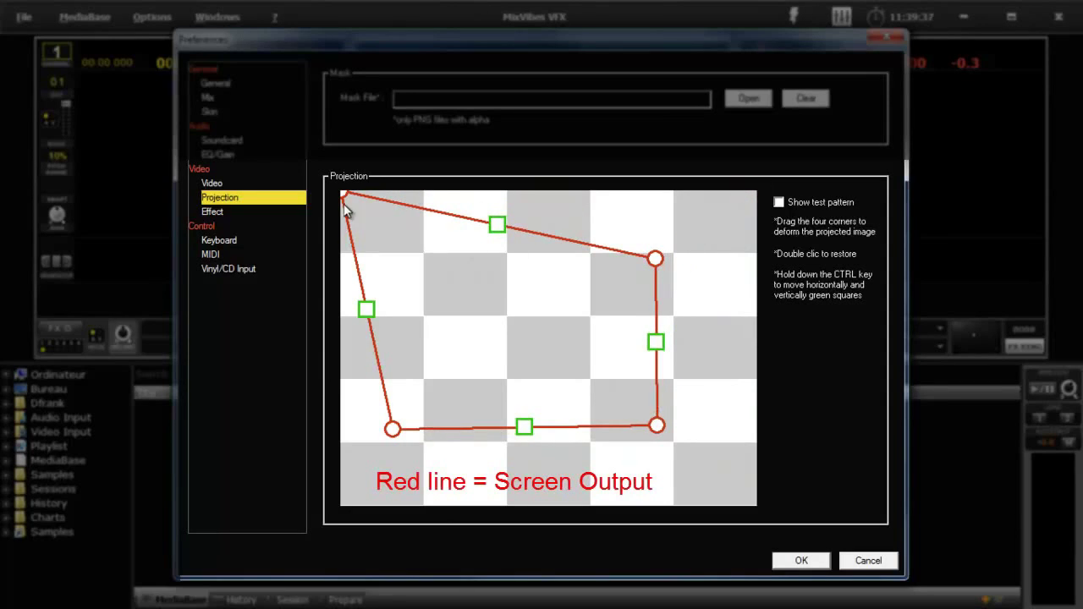
{"action": "left_click_drag", "start_coordinate": [343, 195], "coordinate": [405, 246]}
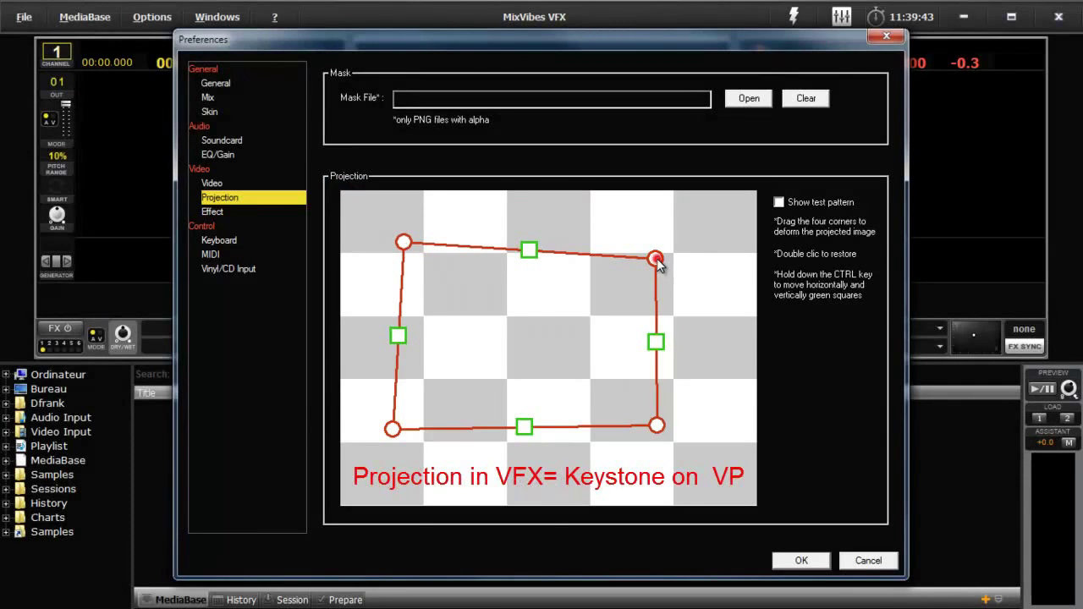
{"action": "double_click", "coordinate": [656, 258]}
- Assign the MotionBlur video effect to the Echo audio effect and switch it back to the Echo video effect
{"action": "left_click", "coordinate": [213, 213]}
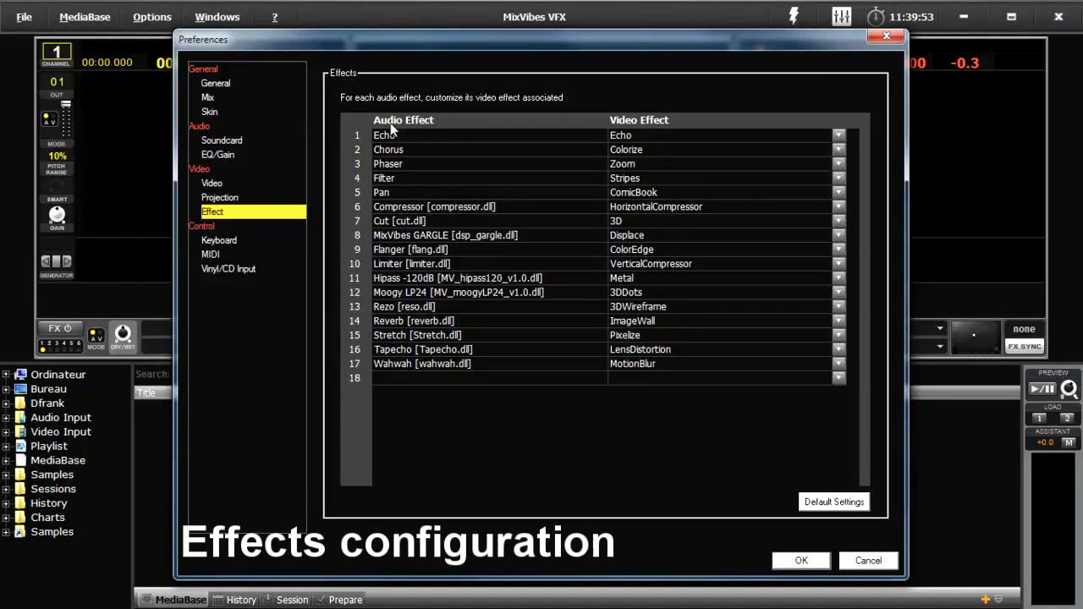
{"action": "left_click", "coordinate": [837, 140]}
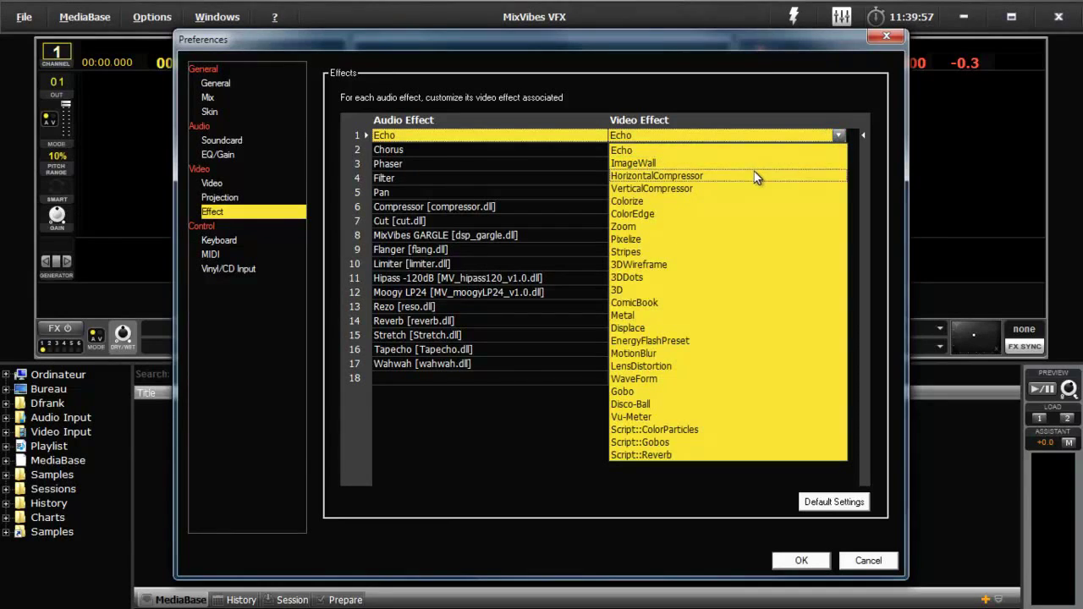
{"action": "left_click", "coordinate": [745, 353]}
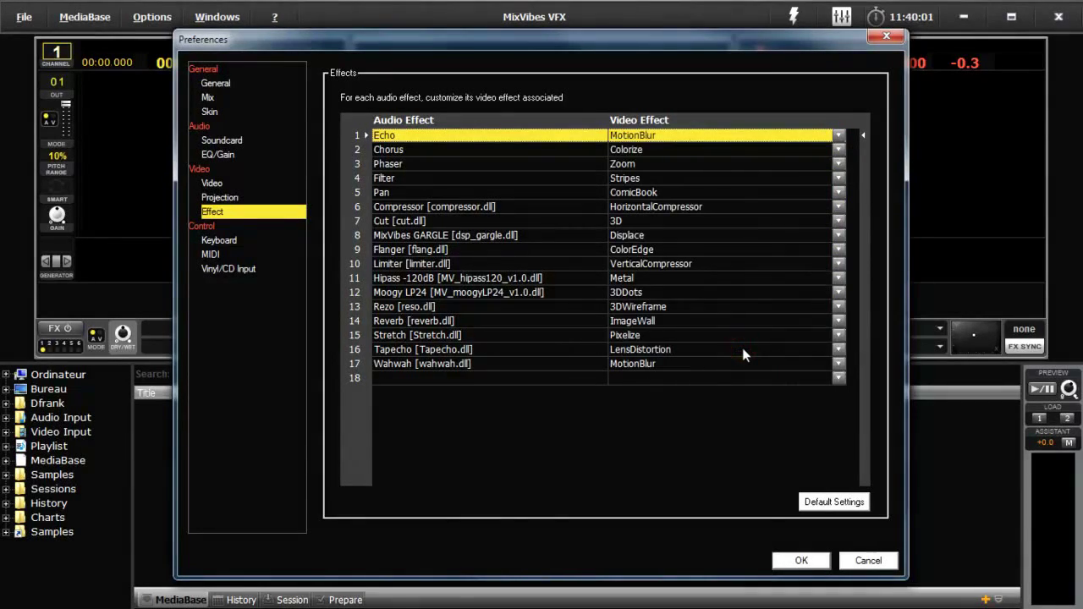
{"action": "left_click", "coordinate": [838, 135]}
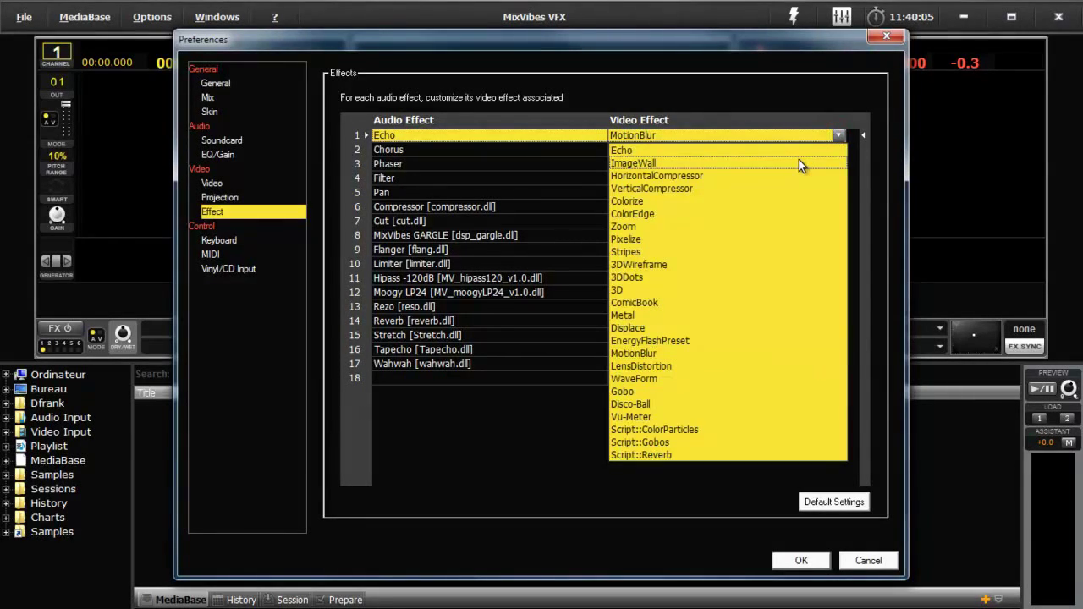
{"action": "left_click", "coordinate": [795, 152]}
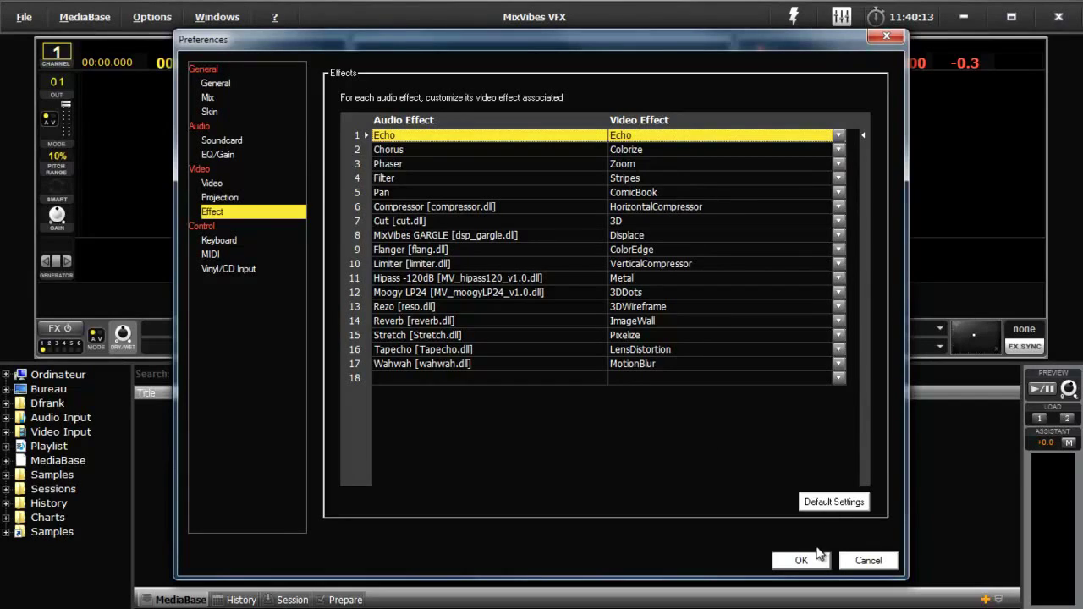
- Select VFX-azerty as the keyboard file in the Keyboard preferences
{"action": "left_click", "coordinate": [229, 241]}
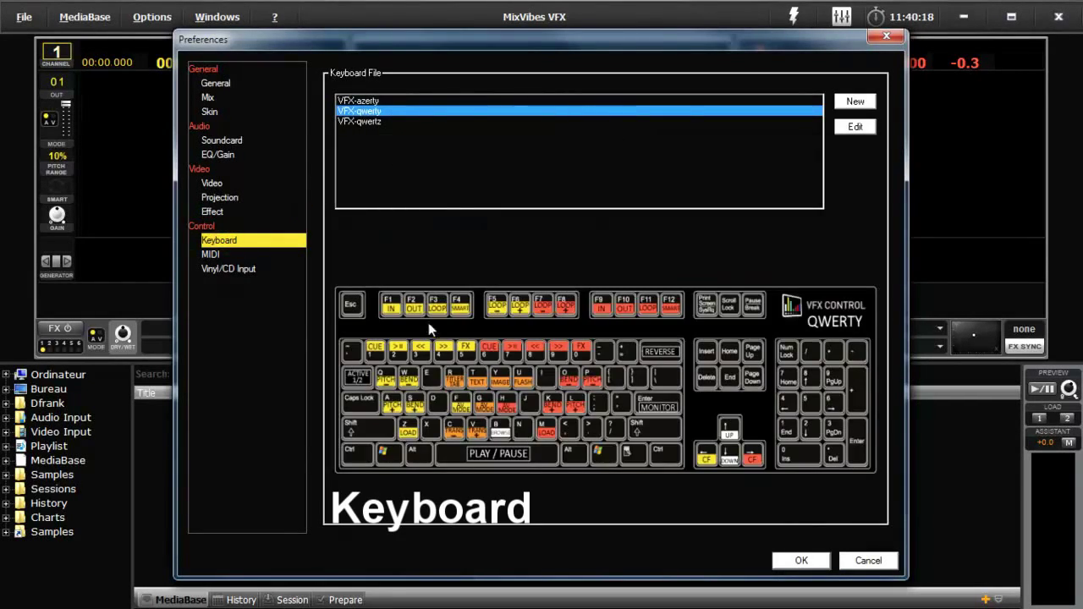
{"action": "left_click", "coordinate": [358, 101]}
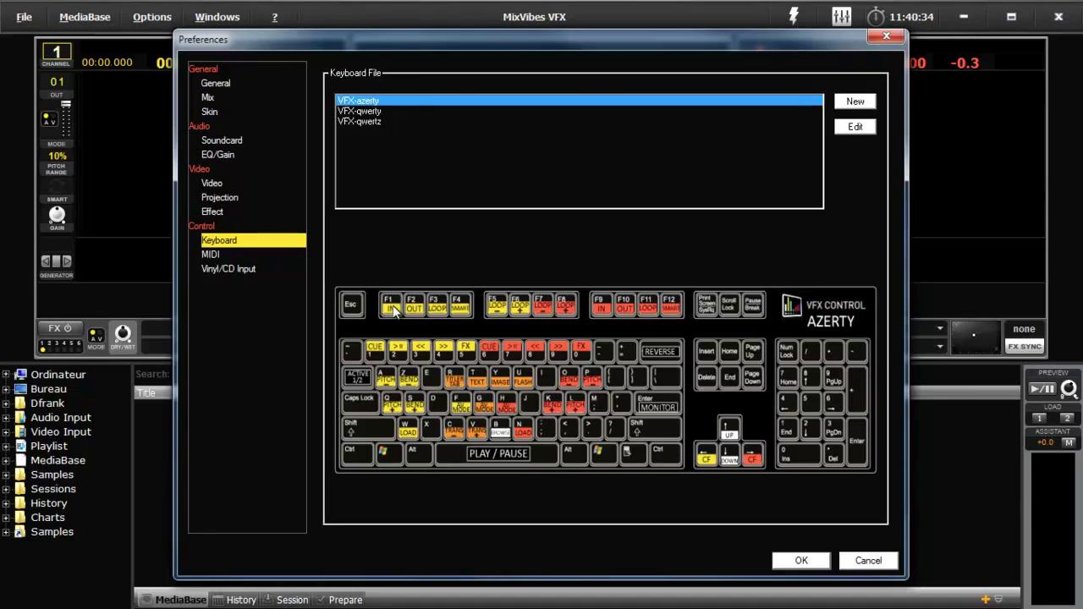
- Check the available devices for MIDI Input 2 and select the Vestax VCI-100_Vestax PC-CONTROLLER MIDI file for it
{"action": "left_click", "coordinate": [211, 254]}
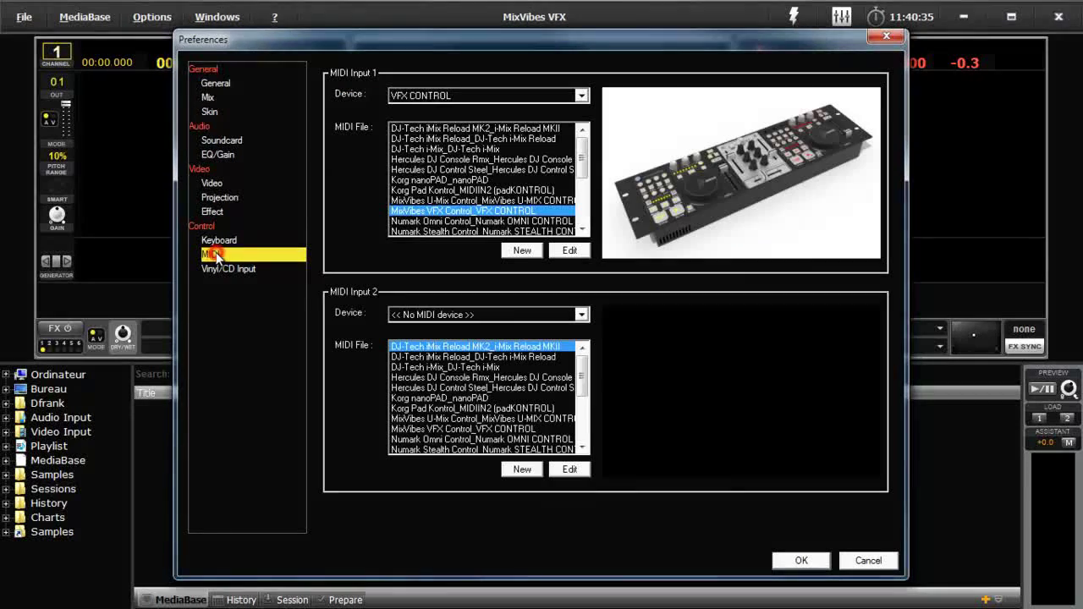
{"action": "left_click", "coordinate": [582, 315]}
{"action": "left_click", "coordinate": [584, 316]}
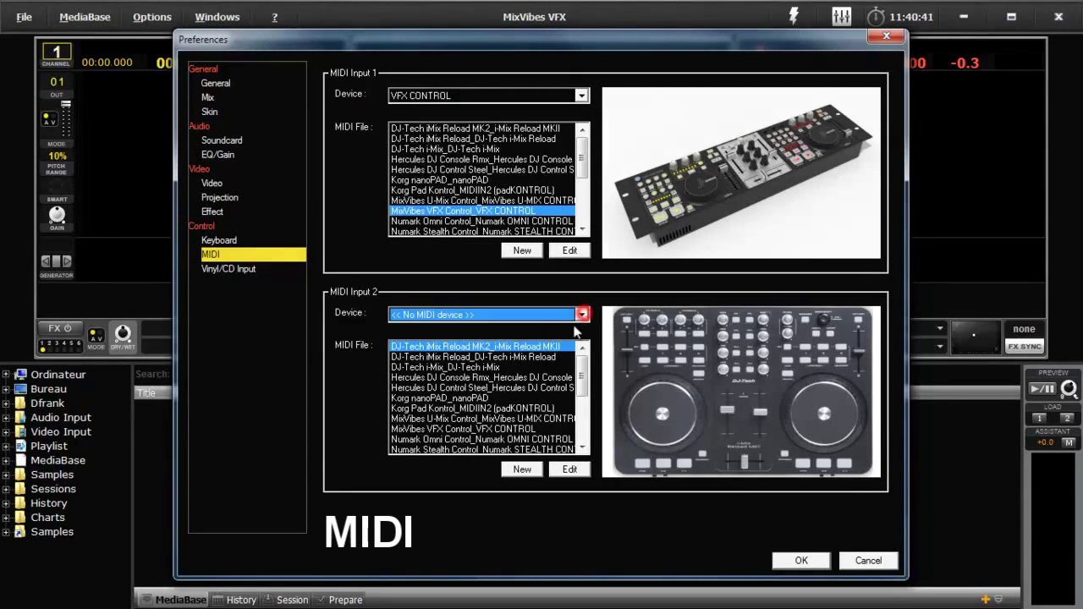
{"action": "left_click", "coordinate": [469, 398]}
{"action": "left_click", "coordinate": [478, 439]}
{"action": "scroll", "coordinate": [468, 428], "scroll_direction": "down", "scroll_amount": 2}
{"action": "scroll", "coordinate": [468, 428], "scroll_direction": "down", "scroll_amount": 2}
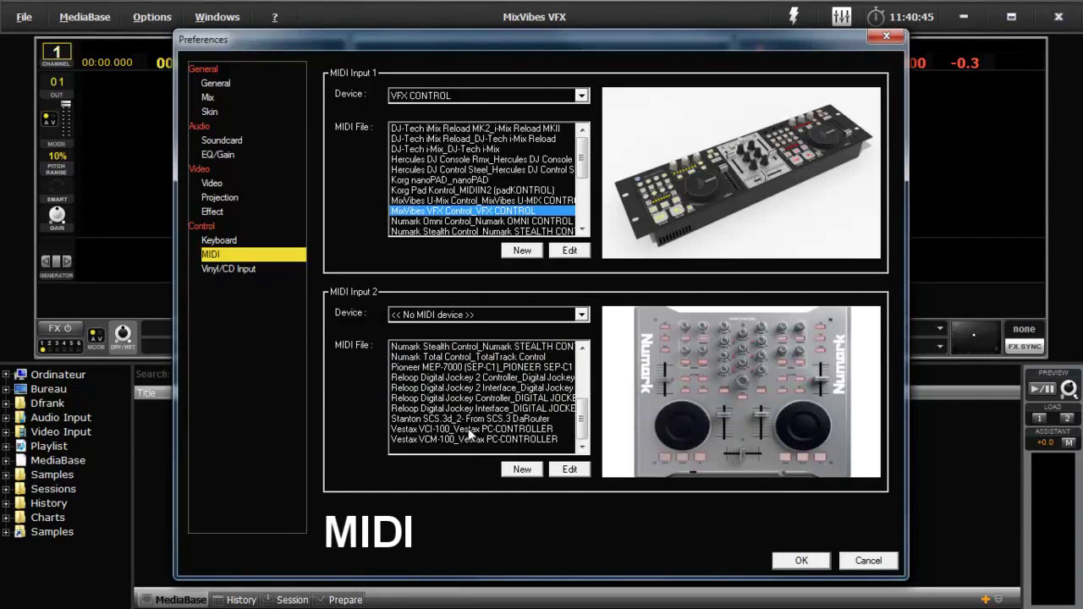
{"action": "left_click", "coordinate": [468, 428]}
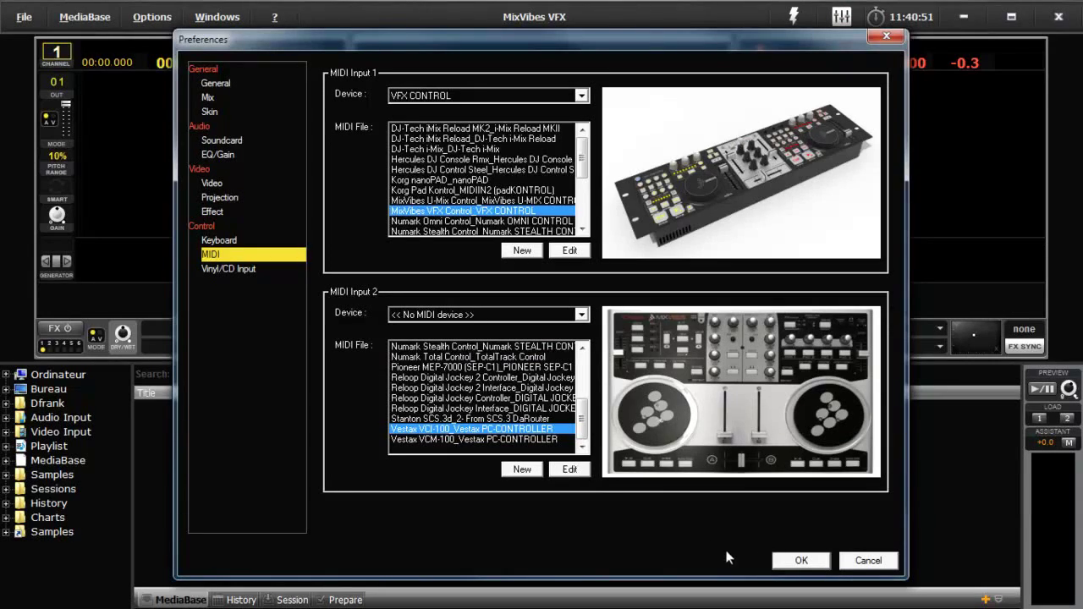
- Set Player 1's timecode input type to vinyl, check its mode options and confirm the preferences
{"action": "left_click", "coordinate": [246, 268]}
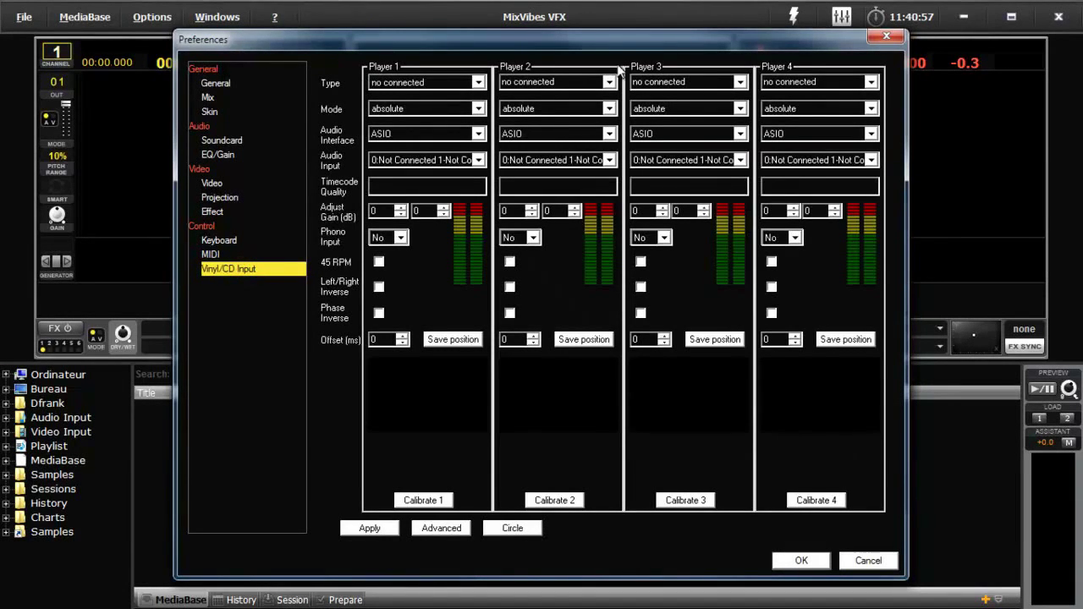
{"action": "left_click", "coordinate": [478, 82]}
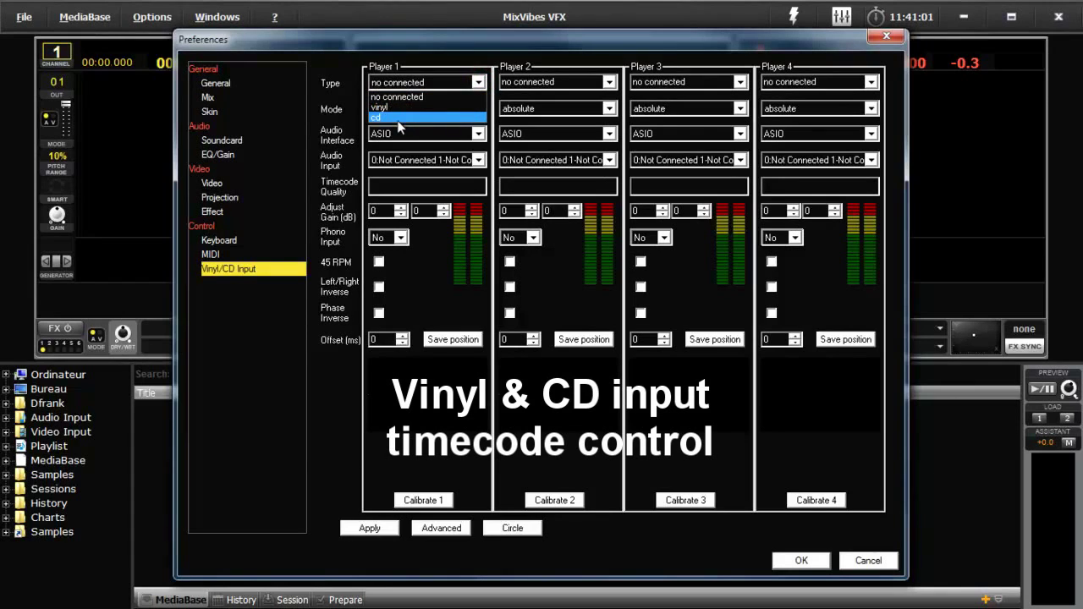
{"action": "left_click", "coordinate": [444, 107]}
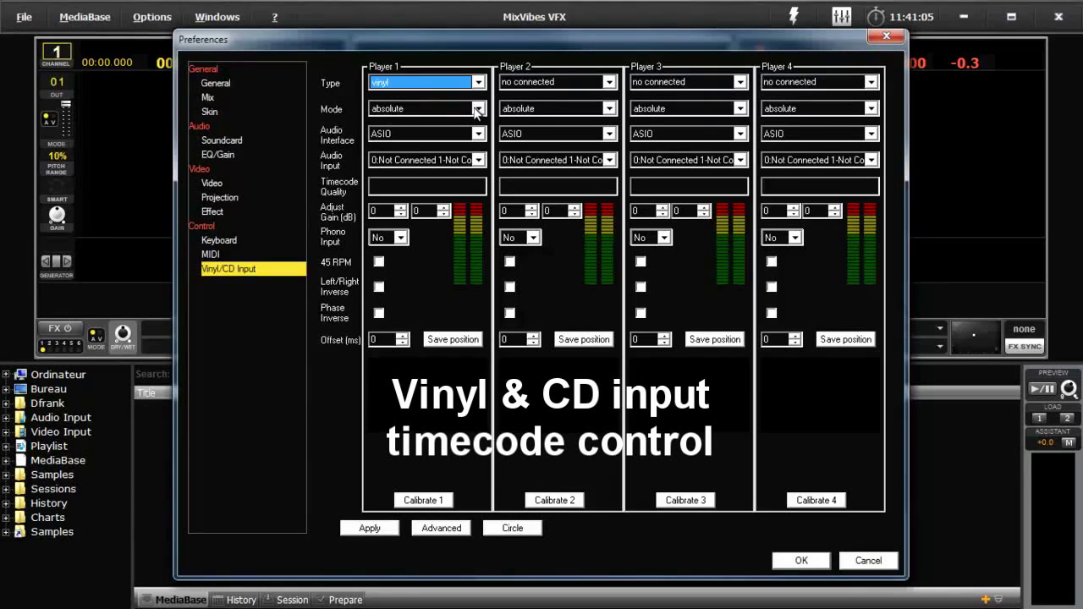
{"action": "left_click", "coordinate": [478, 108]}
{"action": "left_click", "coordinate": [476, 109]}
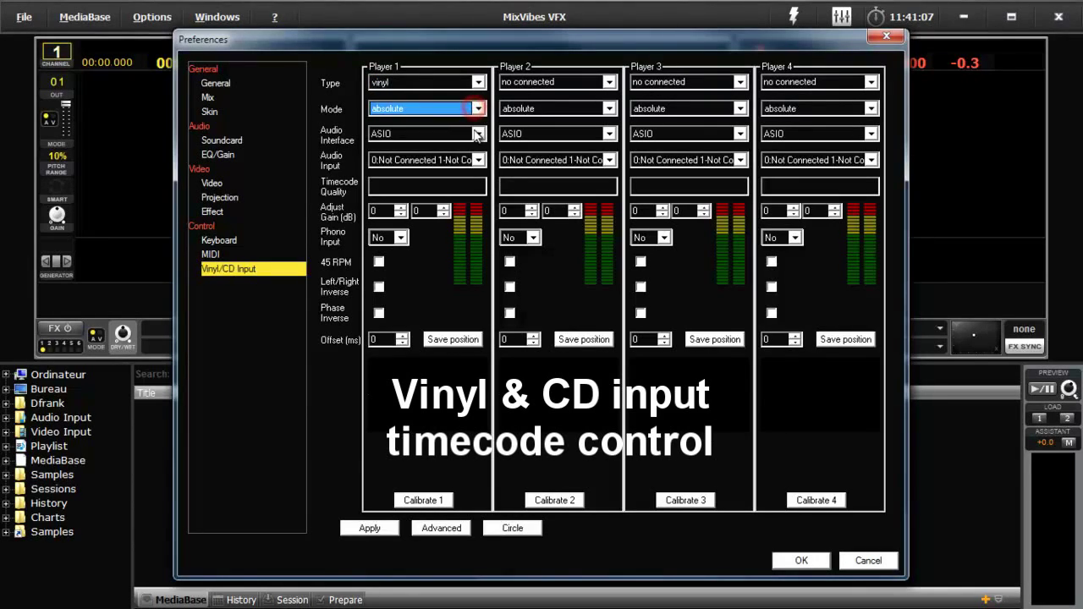
{"action": "left_click", "coordinate": [801, 561]}
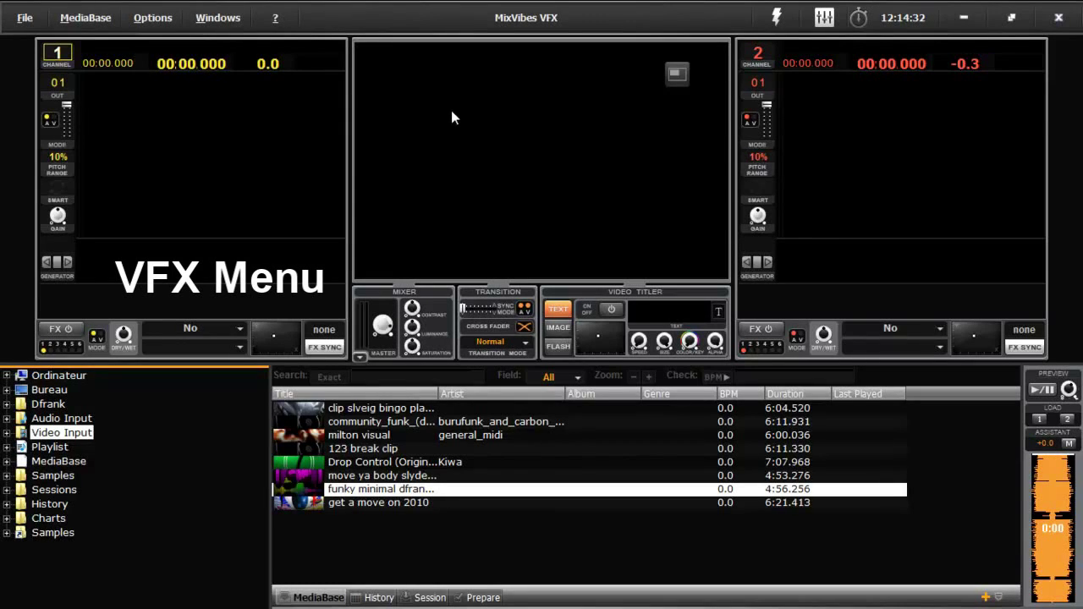
- Examine the available commands for file handling, the MediaBase and its selected items, program options and window display
{"action": "left_click", "coordinate": [25, 17]}
{"action": "mouse_move", "coordinate": [38, 52]}
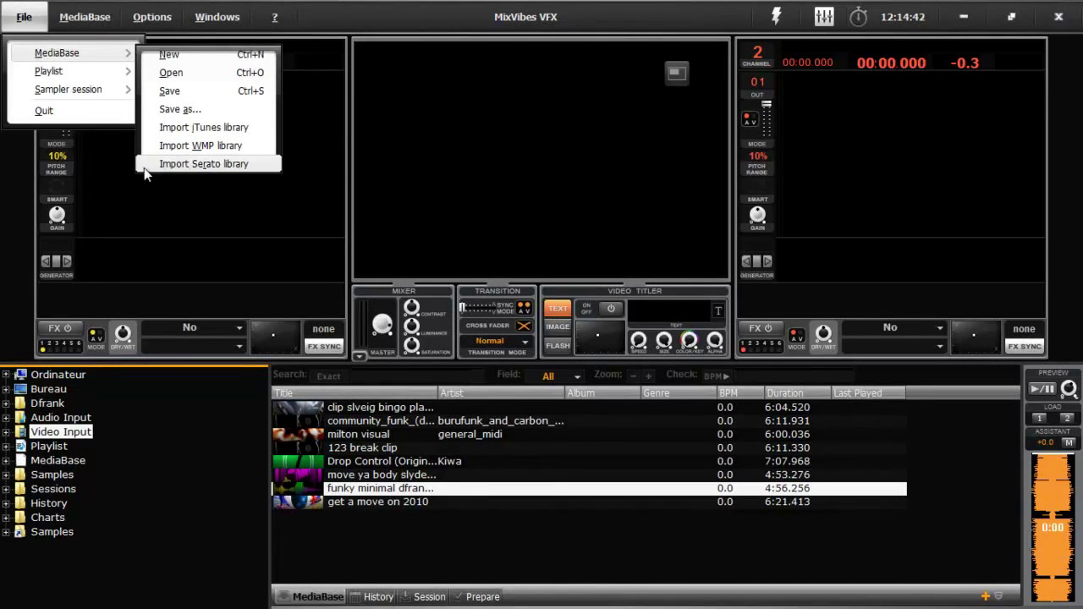
{"action": "mouse_move", "coordinate": [93, 71]}
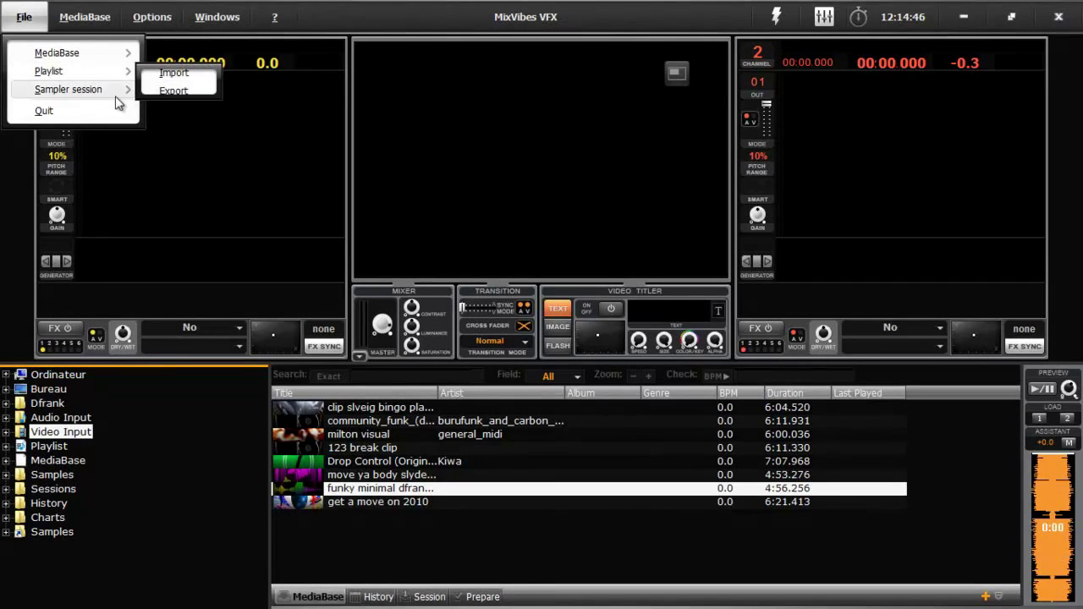
{"action": "mouse_move", "coordinate": [119, 95]}
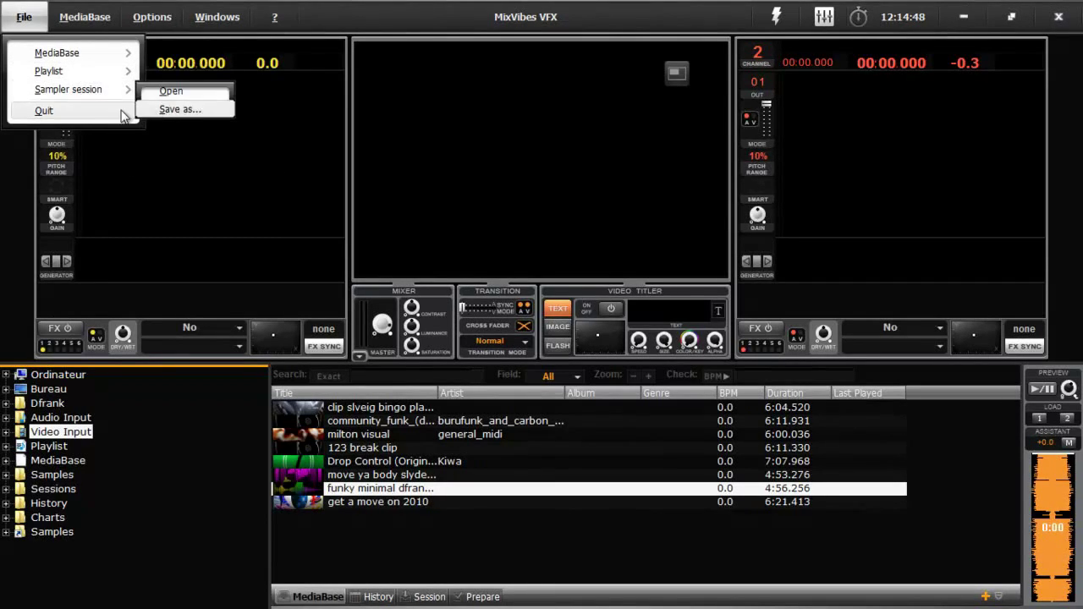
{"action": "left_click", "coordinate": [85, 17]}
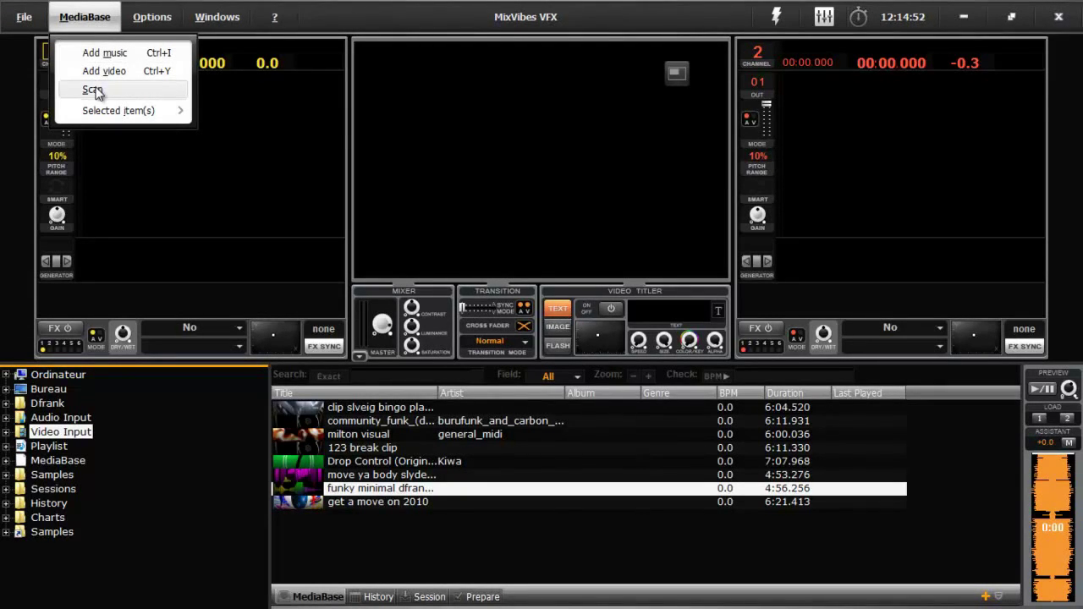
{"action": "mouse_move", "coordinate": [99, 115]}
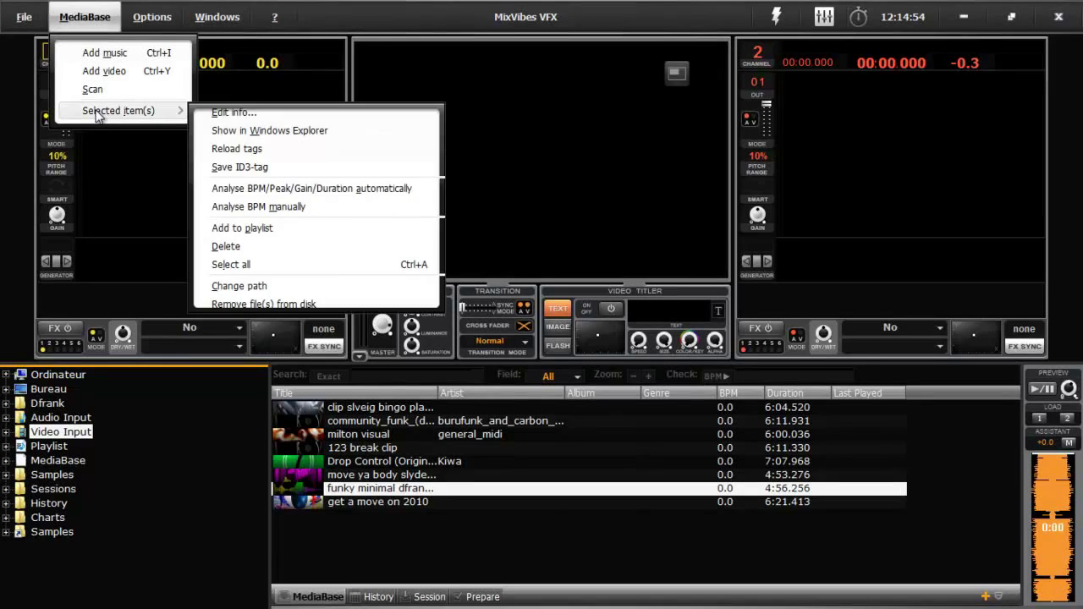
{"action": "mouse_move", "coordinate": [143, 21]}
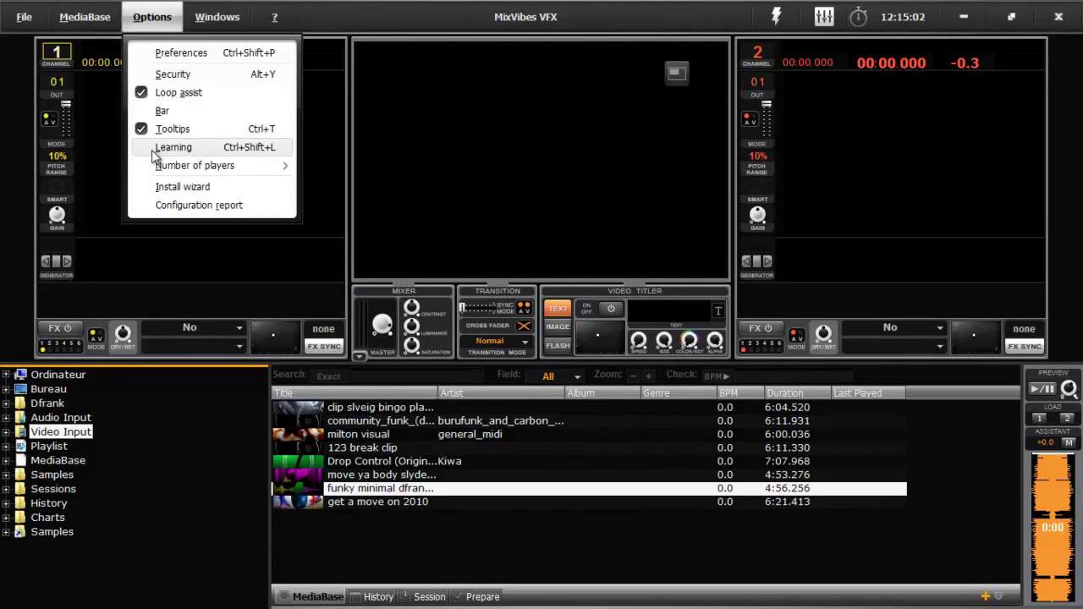
{"action": "mouse_move", "coordinate": [153, 171]}
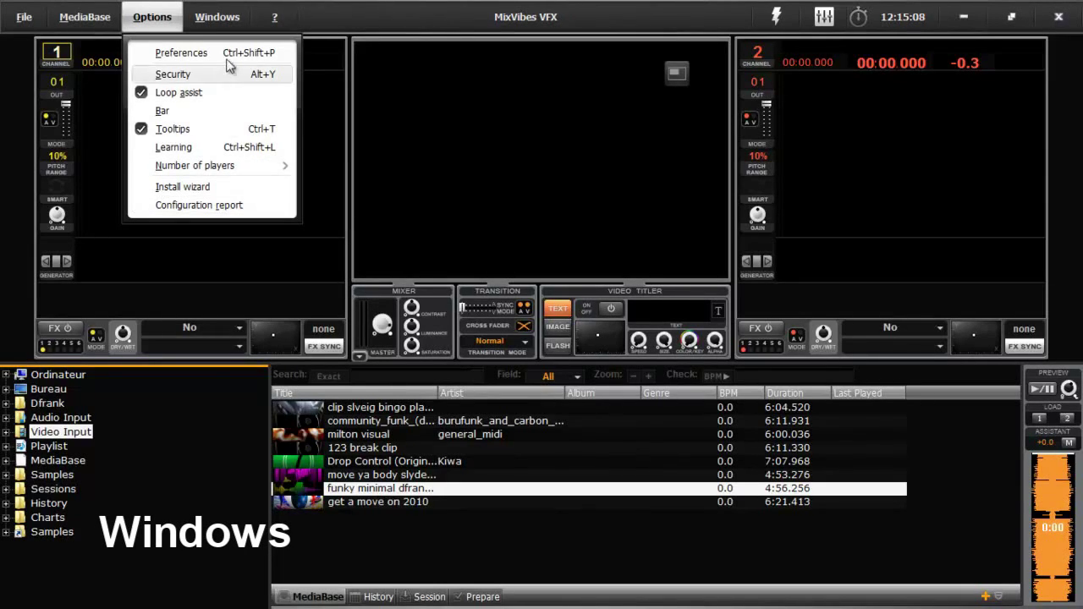
{"action": "mouse_move", "coordinate": [217, 16]}
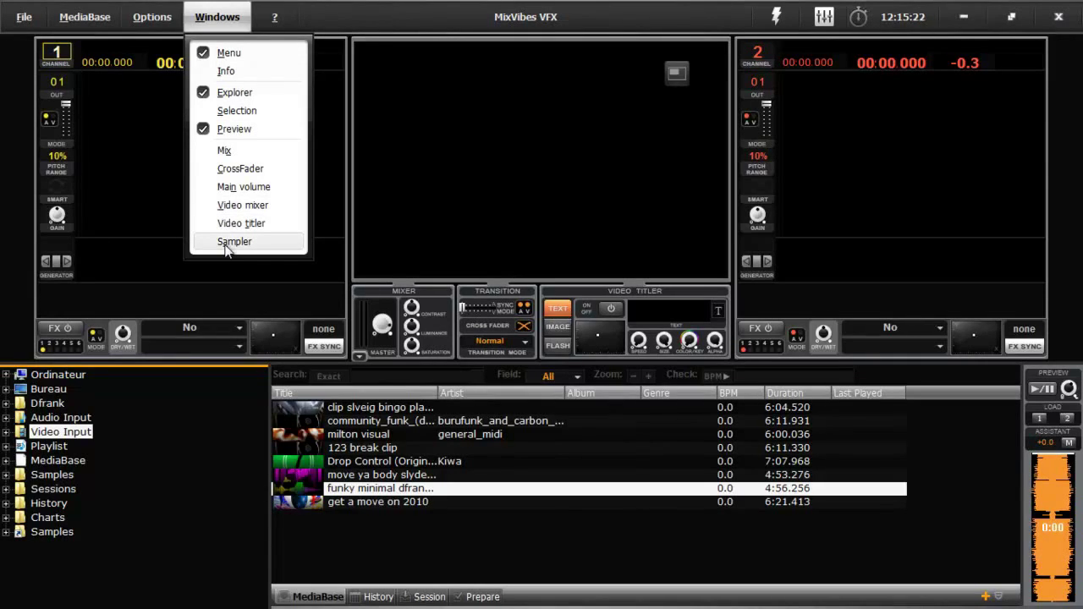
- Display the Sampler window to view its sample slots and hide it again
{"action": "left_click", "coordinate": [195, 245]}
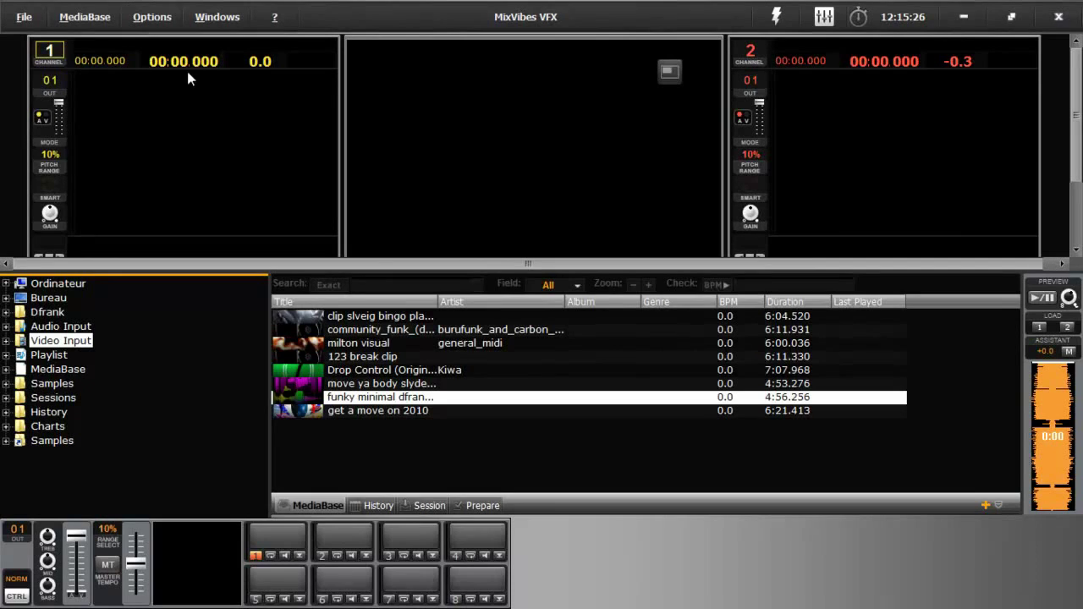
{"action": "left_click", "coordinate": [218, 16]}
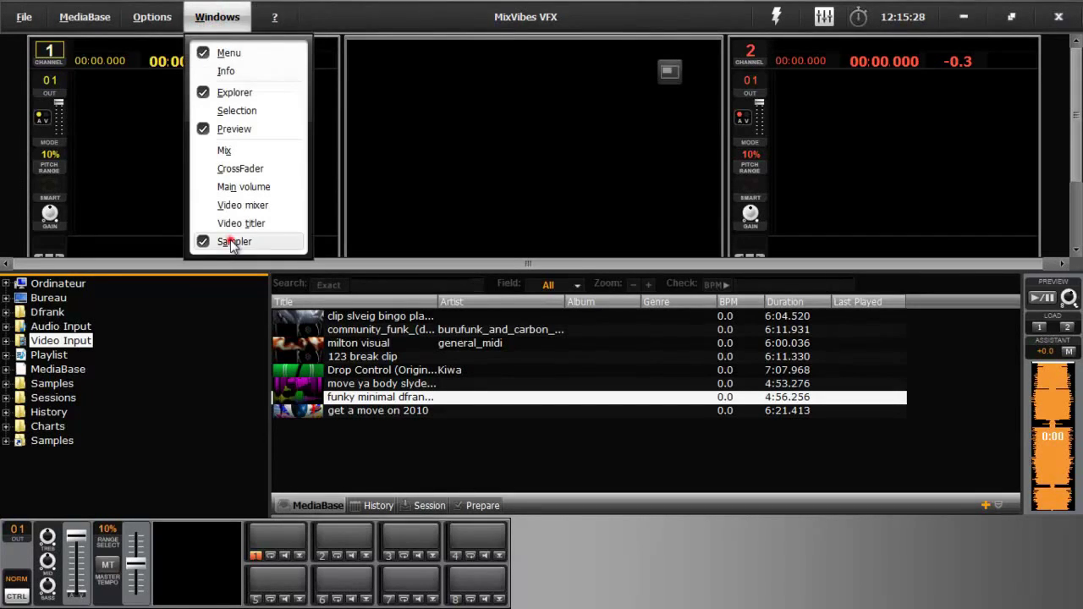
{"action": "left_click", "coordinate": [230, 242]}
- Display the CrossFader window to view its controls and hide it again
{"action": "left_click", "coordinate": [220, 19]}
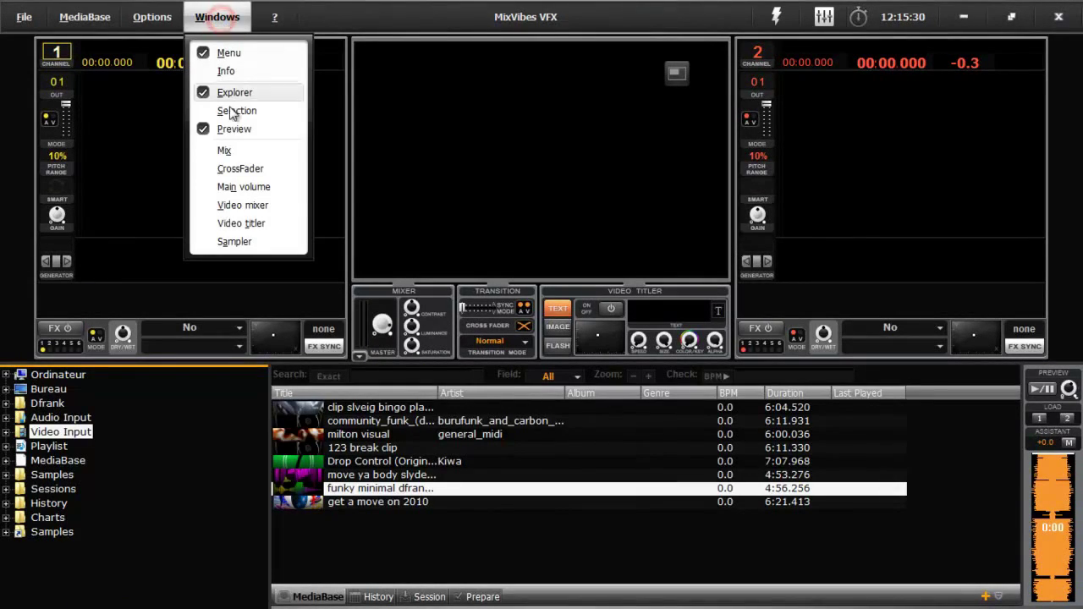
{"action": "left_click", "coordinate": [237, 172]}
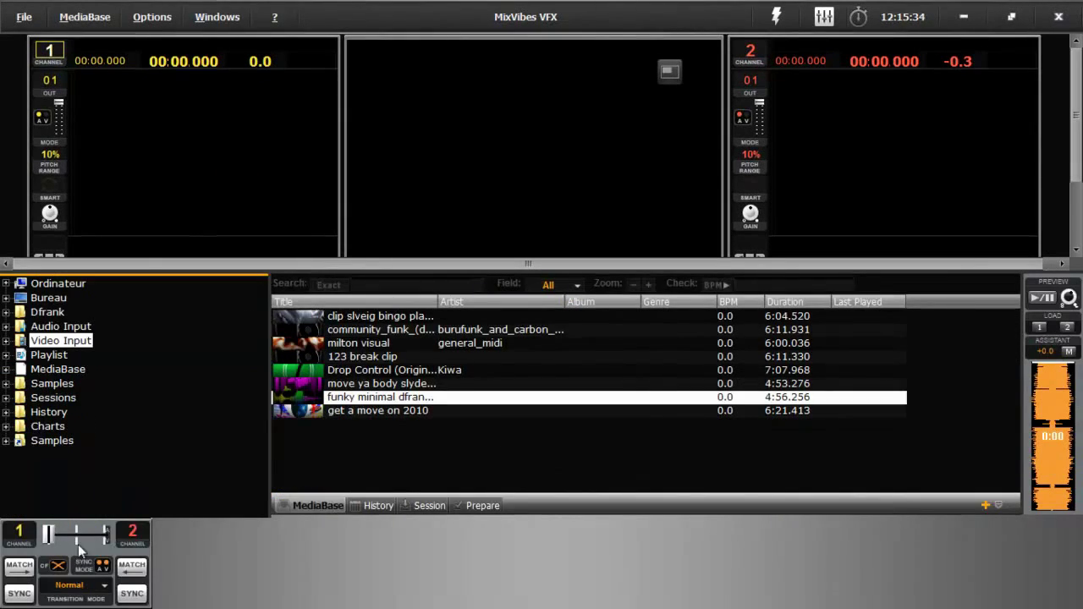
{"action": "left_click", "coordinate": [210, 18]}
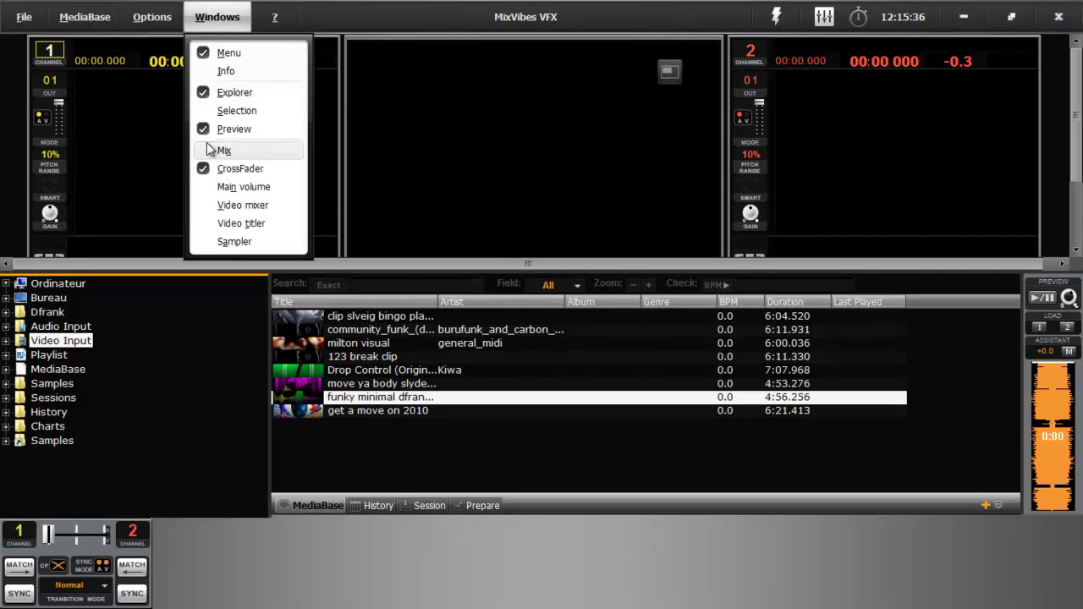
{"action": "left_click", "coordinate": [208, 169]}
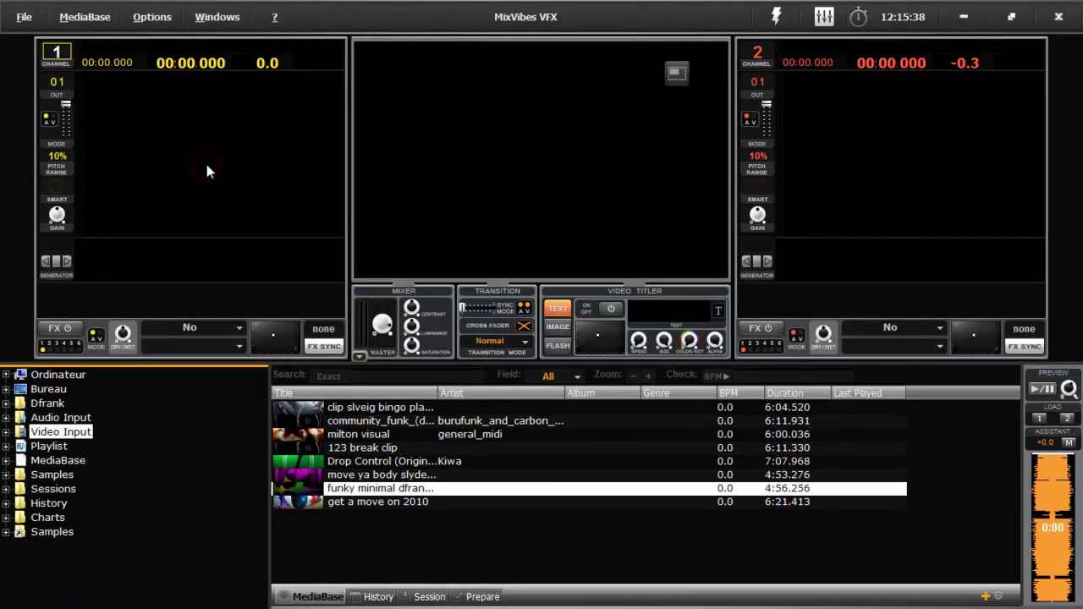
- Display the Mix window above the players and hide it again
{"action": "left_click", "coordinate": [203, 18]}
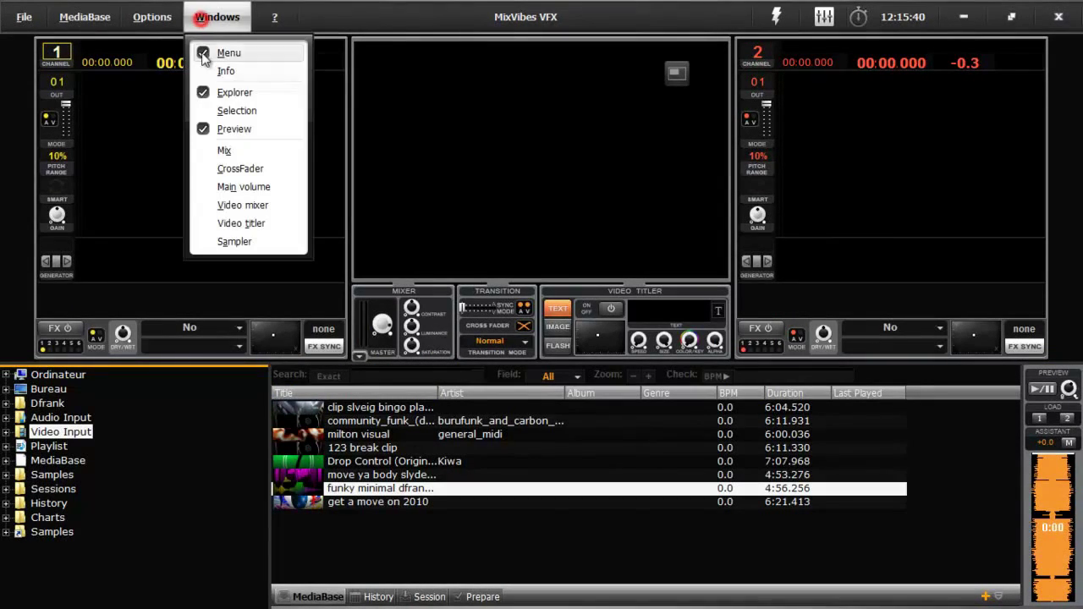
{"action": "left_click", "coordinate": [227, 151]}
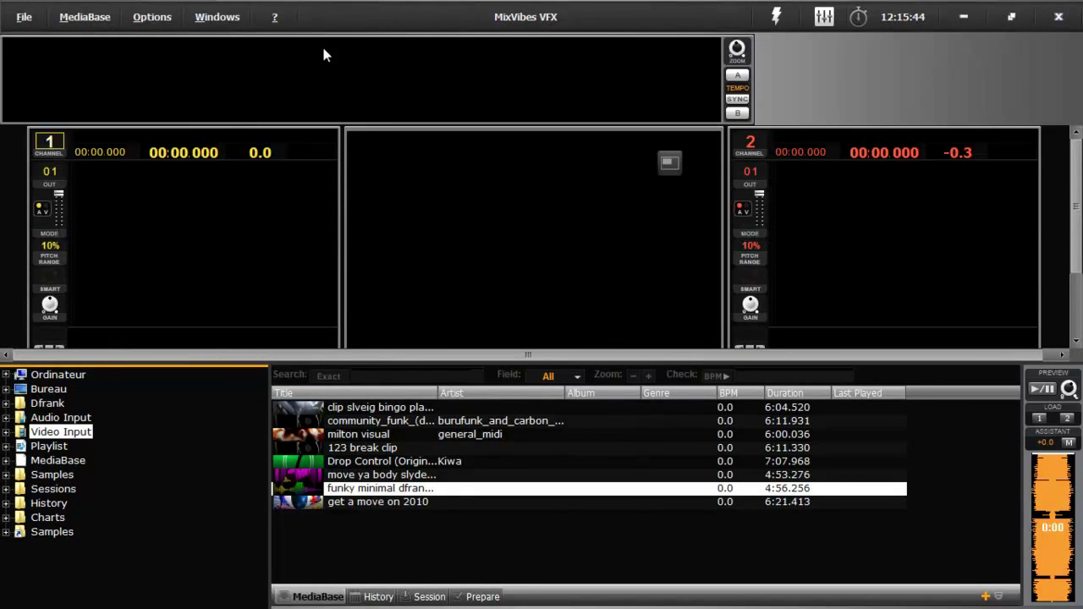
{"action": "left_click", "coordinate": [230, 18]}
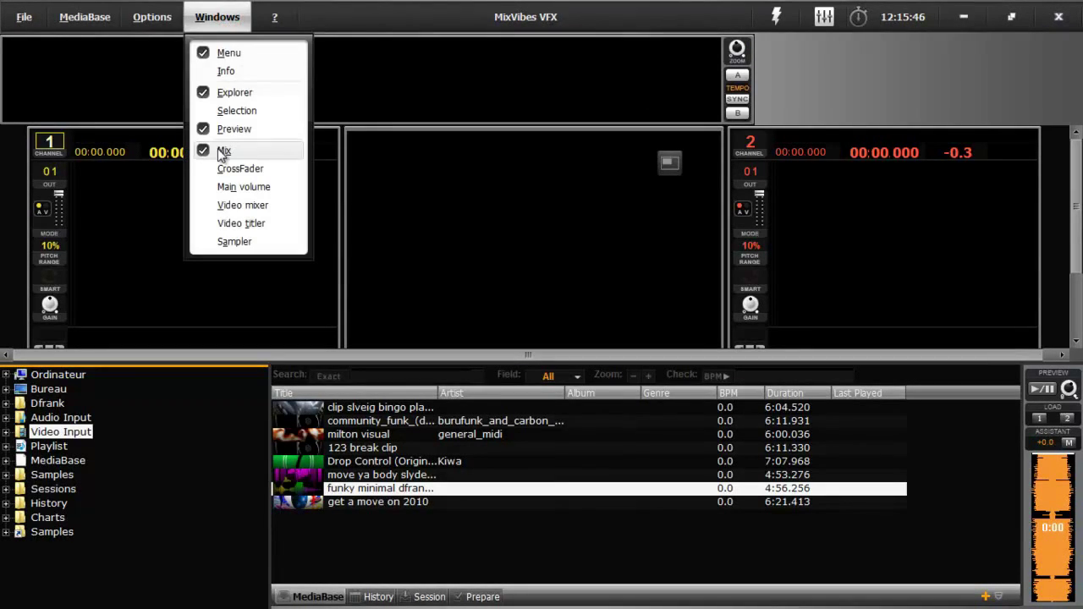
{"action": "left_click", "coordinate": [222, 149]}
- Check the available help commands, view the program's About information and close it
{"action": "left_click", "coordinate": [274, 17]}
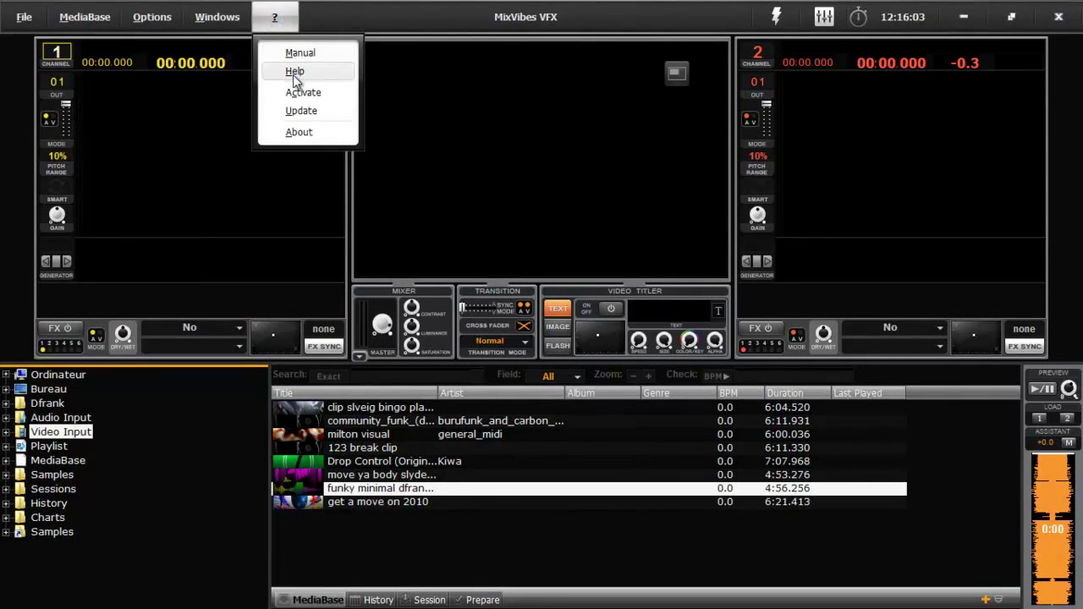
{"action": "left_click", "coordinate": [293, 133]}
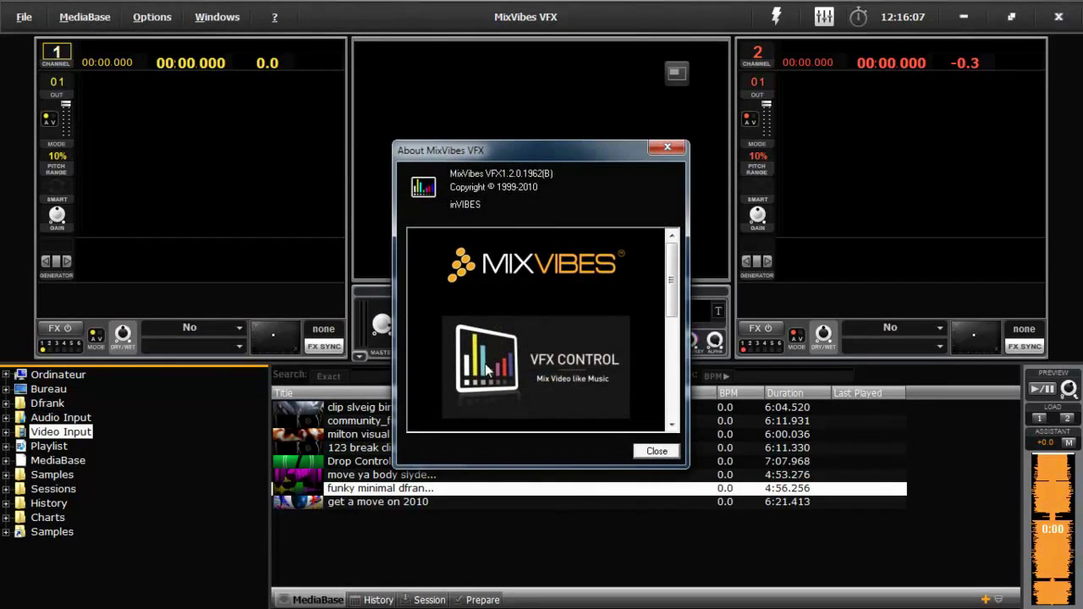
{"action": "left_click", "coordinate": [670, 148]}
- Look at the window display options and examine the computer's drives under Ordinateur in the Explorer
{"action": "left_click", "coordinate": [217, 17]}
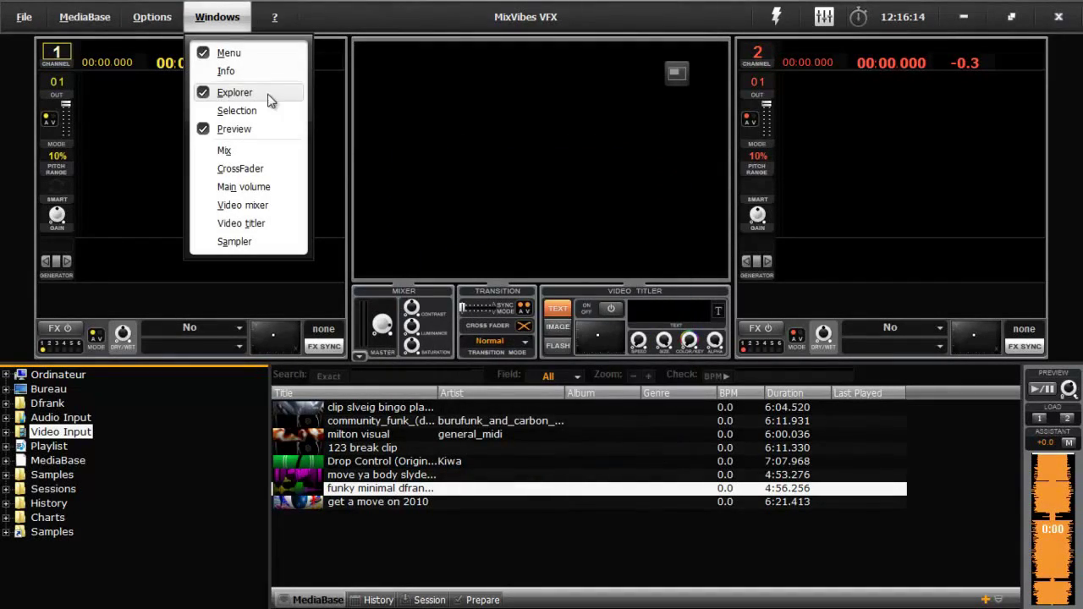
{"action": "left_click", "coordinate": [82, 393]}
{"action": "left_click", "coordinate": [7, 374]}
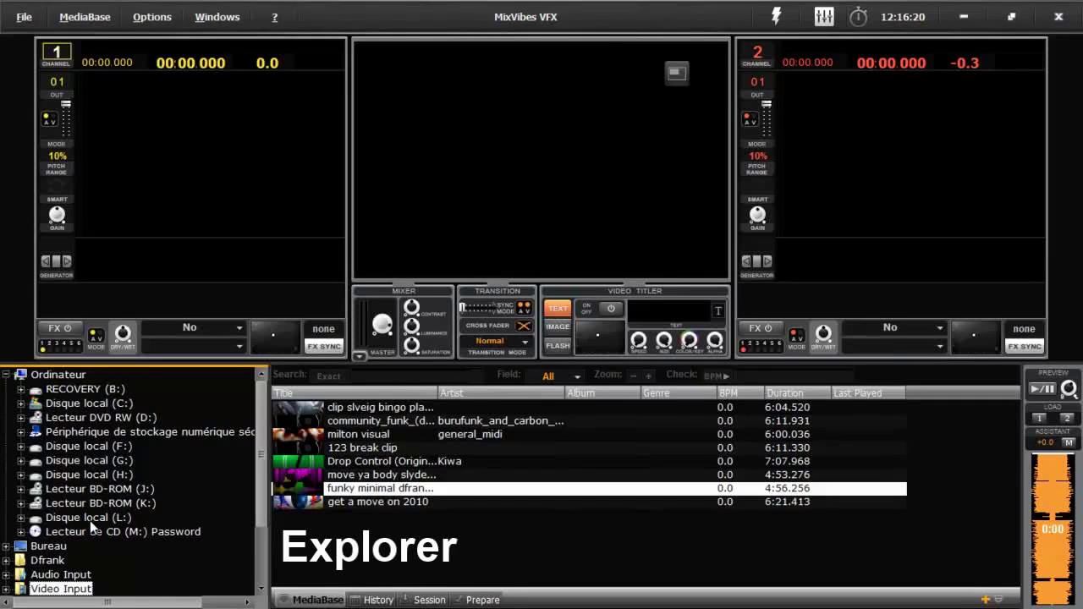
{"action": "left_click", "coordinate": [6, 375]}
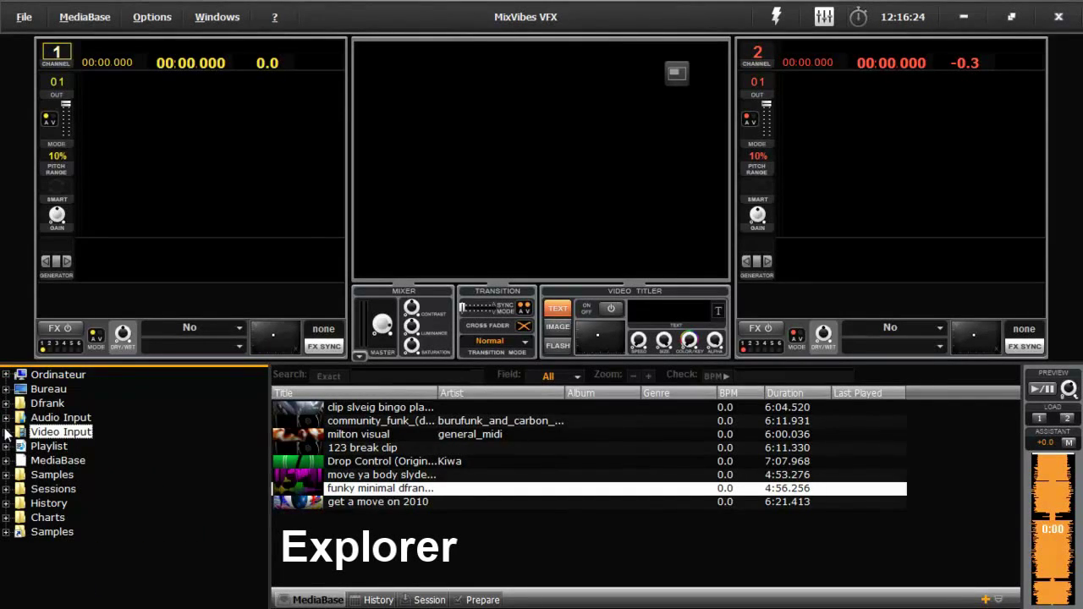
- Examine the ASIO channels under Audio Input in the Explorer and collapse the folder
{"action": "left_click", "coordinate": [6, 418]}
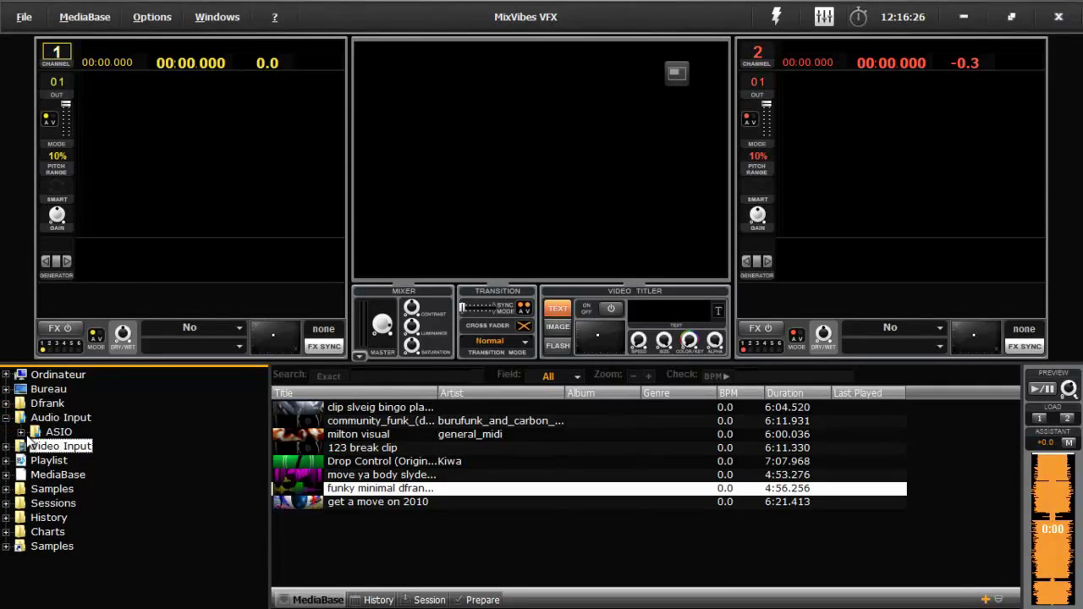
{"action": "left_click", "coordinate": [21, 432]}
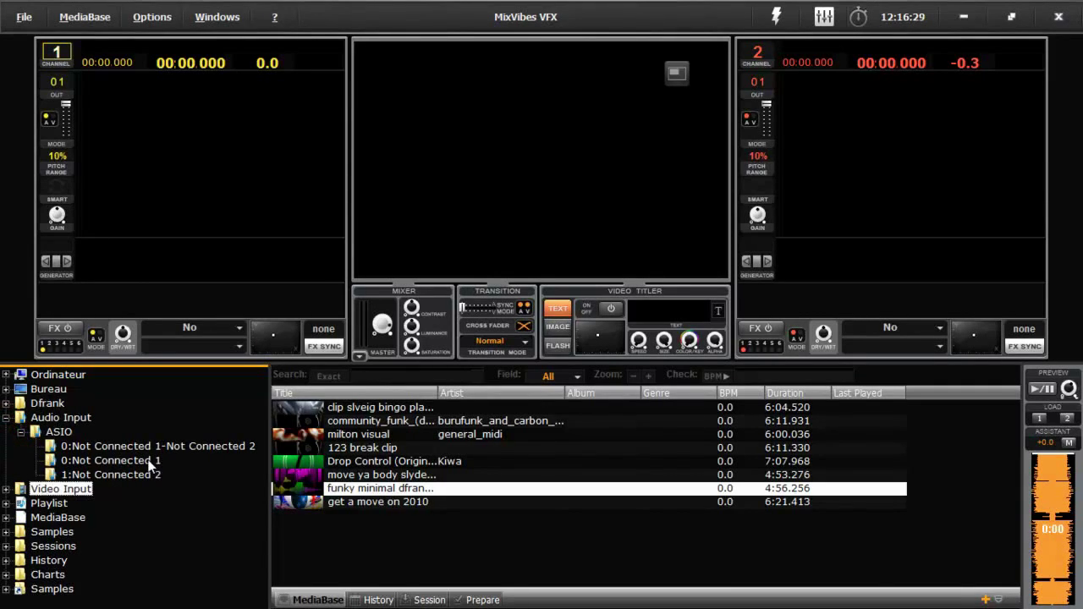
{"action": "left_click", "coordinate": [6, 418]}
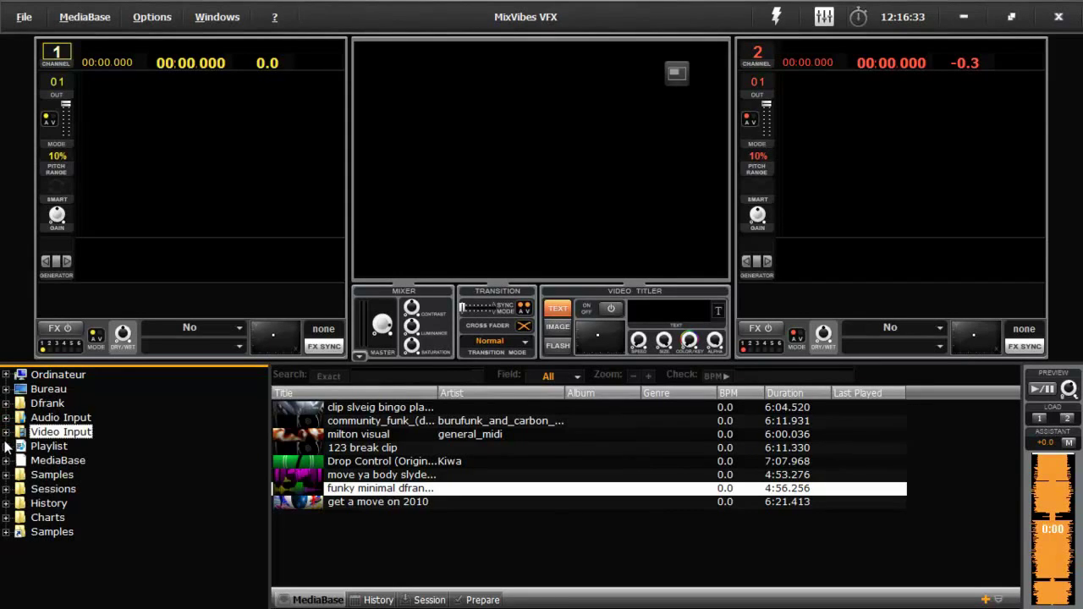
- Examine the camera sources under Video Input, select HP Webcam and collapse the folder
{"action": "left_click", "coordinate": [5, 432]}
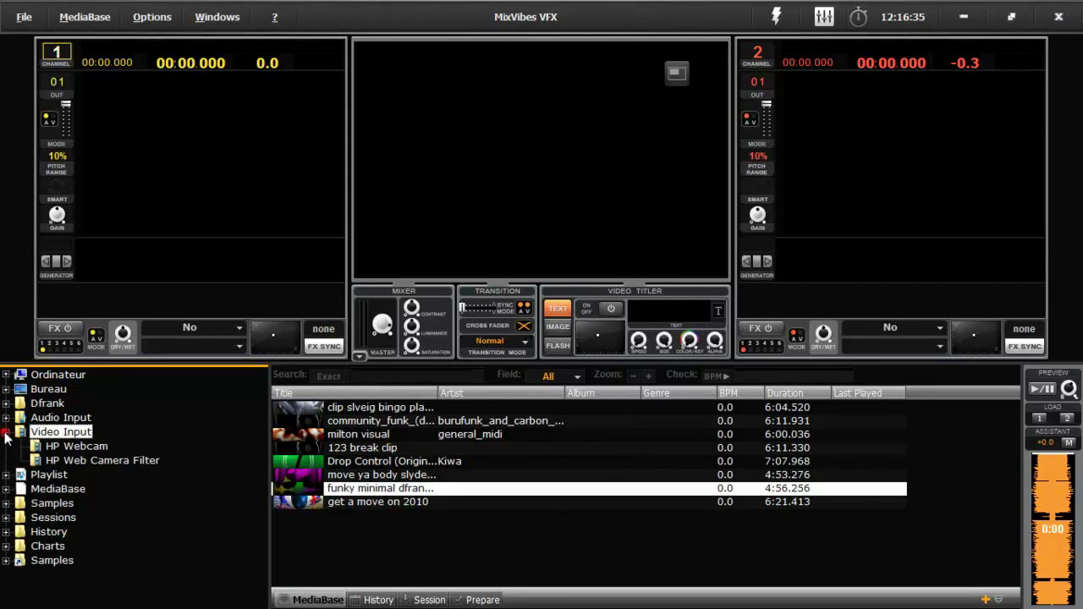
{"action": "left_click", "coordinate": [73, 449]}
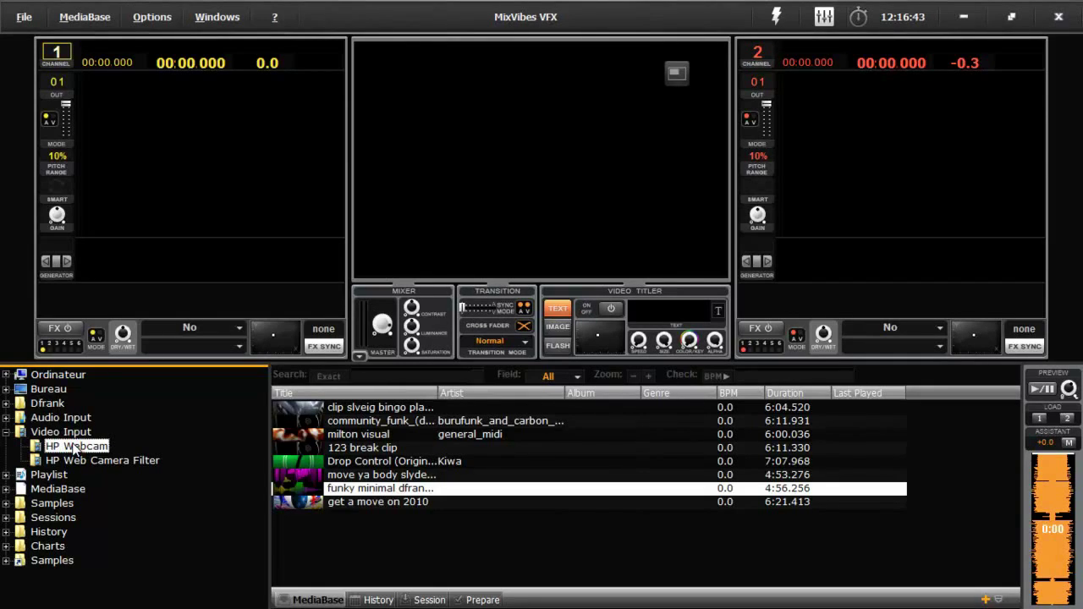
{"action": "left_click", "coordinate": [6, 433]}
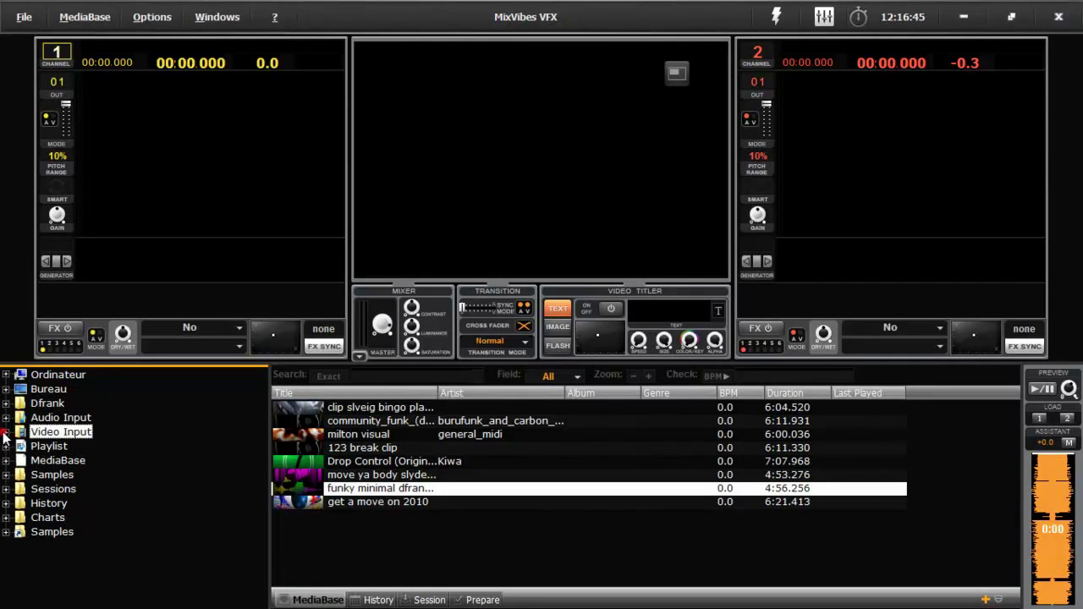
- Browse the contents of the Playlist, MediaBase and first Samples folders in the Explorer
{"action": "left_click", "coordinate": [6, 446]}
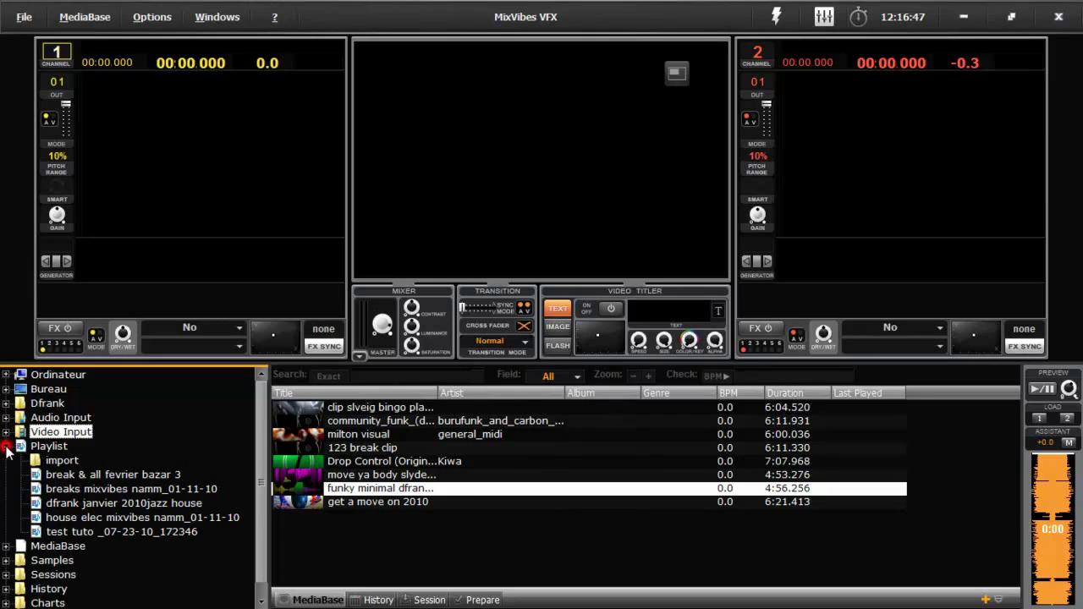
{"action": "left_click", "coordinate": [7, 549]}
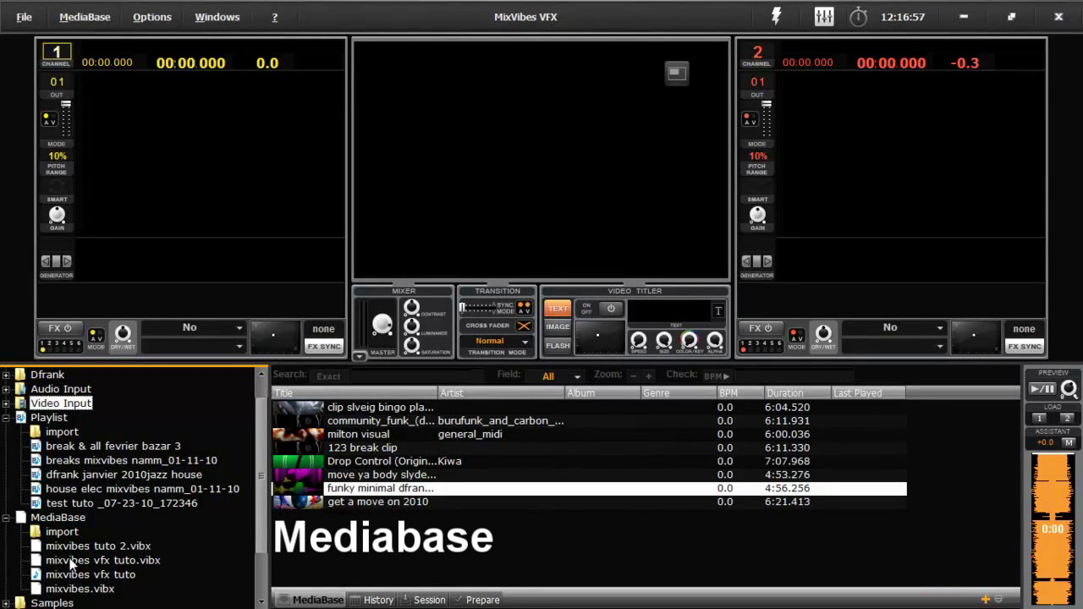
{"action": "scroll", "coordinate": [71, 565], "scroll_direction": "down", "scroll_amount": 1}
{"action": "scroll", "coordinate": [71, 562], "scroll_direction": "down", "scroll_amount": 1}
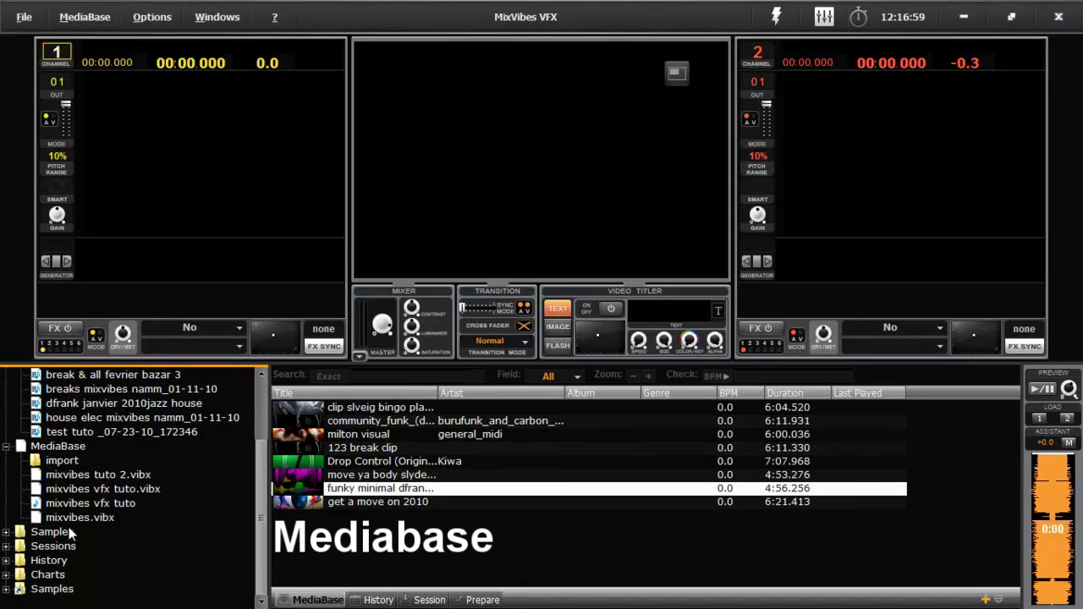
{"action": "left_click", "coordinate": [6, 533]}
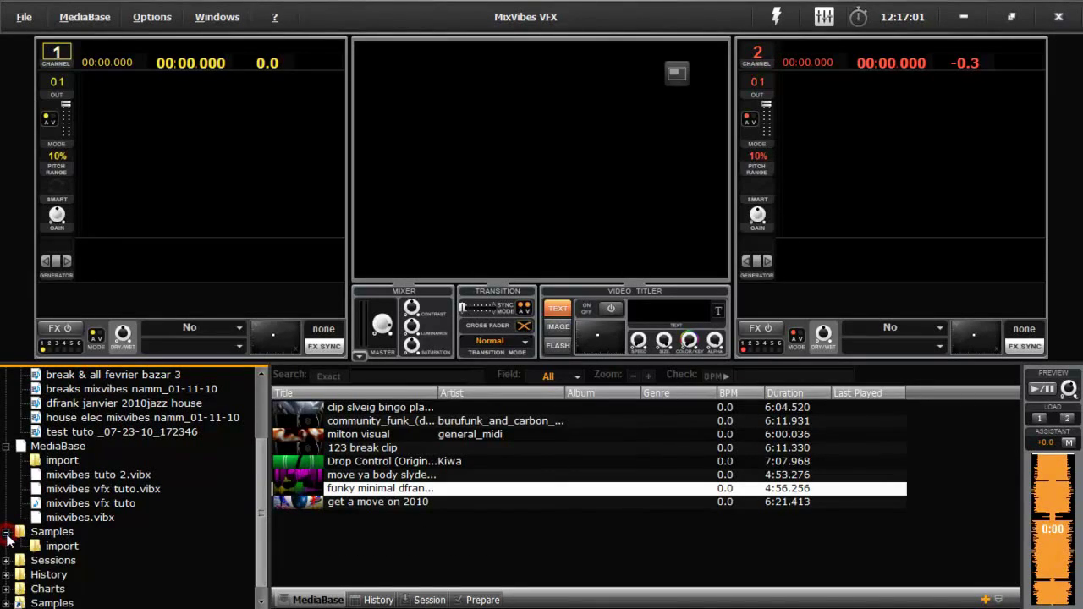
{"action": "left_click", "coordinate": [7, 533]}
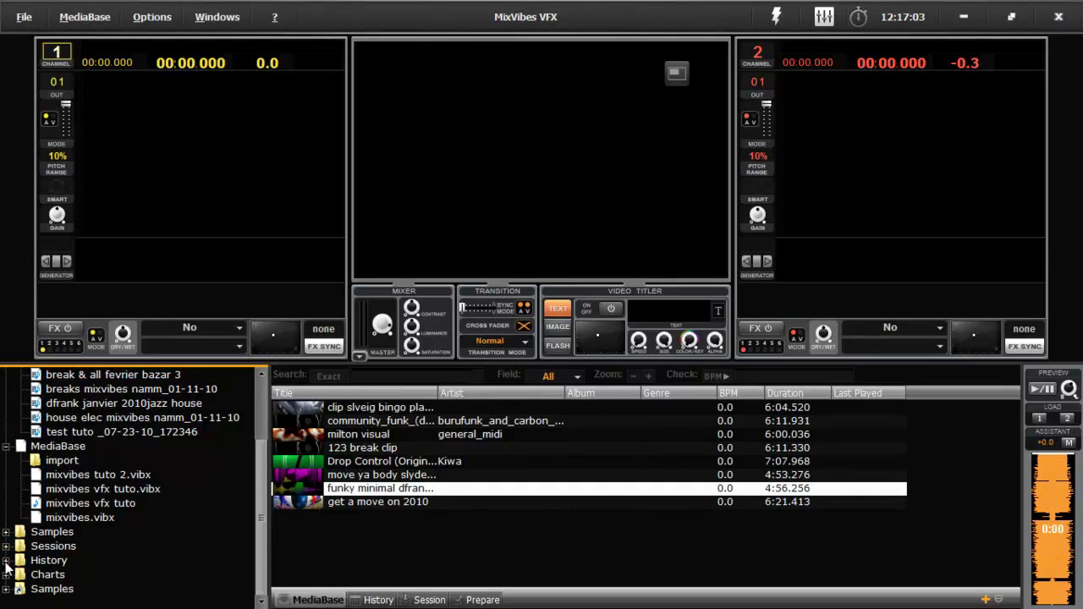
- Browse the tracks played on day 21 of the 07 2010 History folder and collapse History
{"action": "left_click", "coordinate": [7, 560]}
{"action": "left_click", "coordinate": [56, 588]}
{"action": "double_click", "coordinate": [57, 588]}
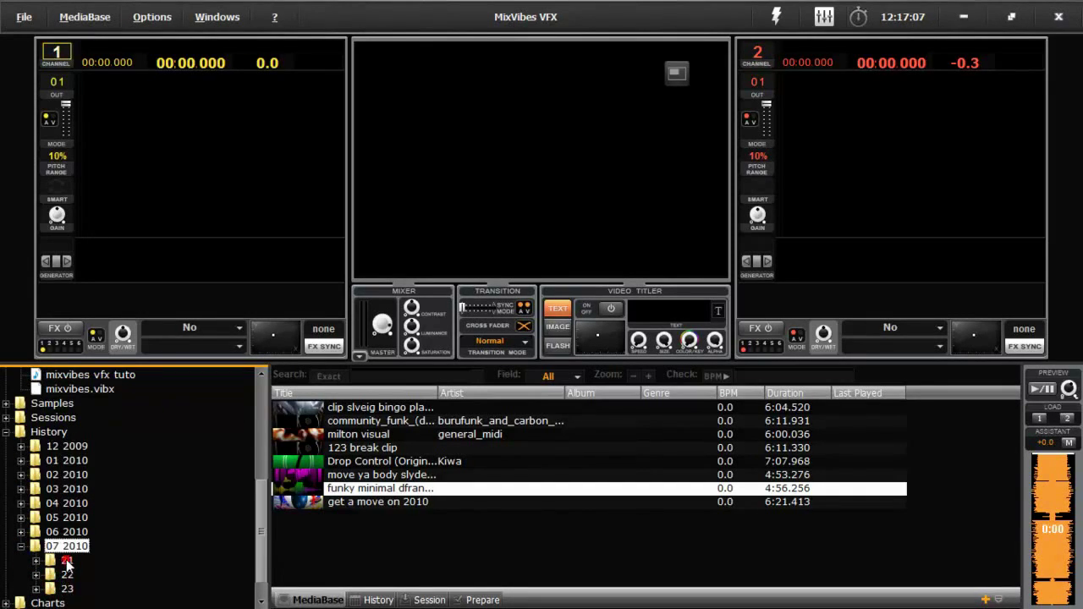
{"action": "double_click", "coordinate": [67, 561]}
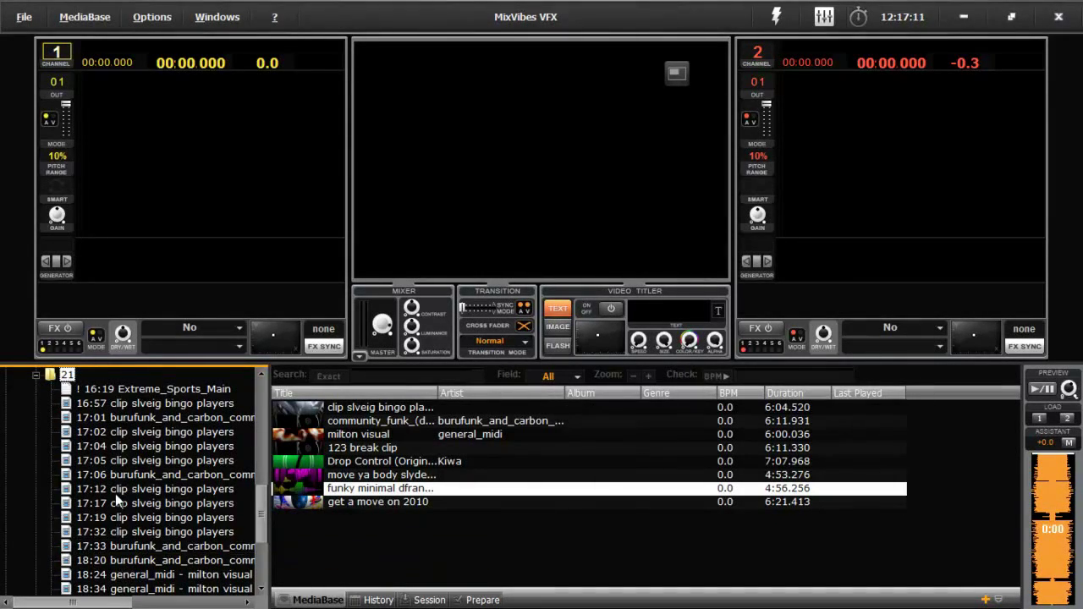
{"action": "scroll", "coordinate": [115, 493], "scroll_direction": "up", "scroll_amount": 2}
{"action": "left_click", "coordinate": [21, 446]}
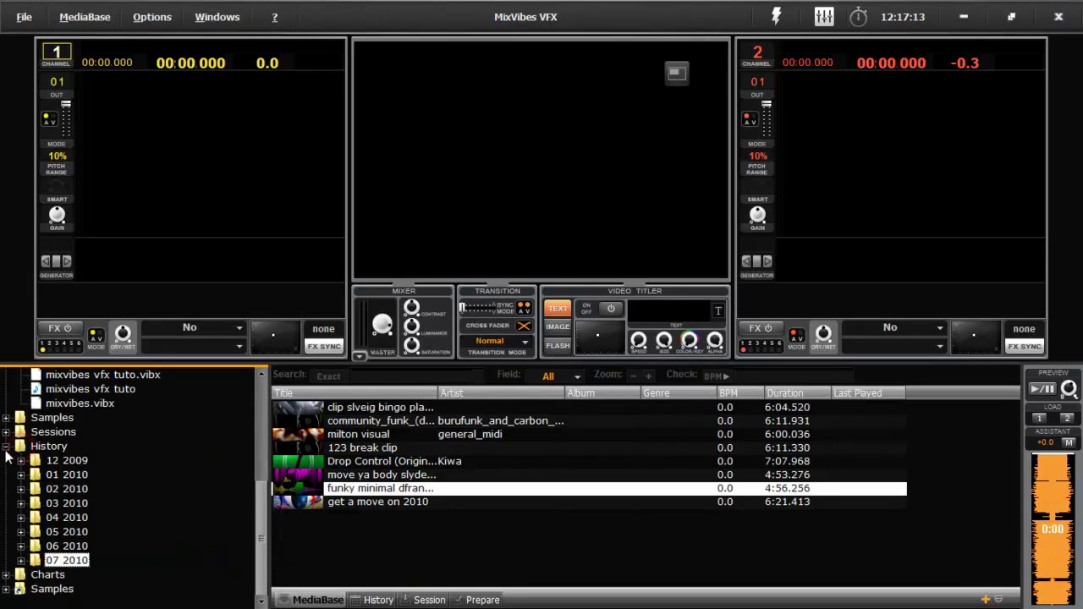
{"action": "left_click", "coordinate": [6, 448]}
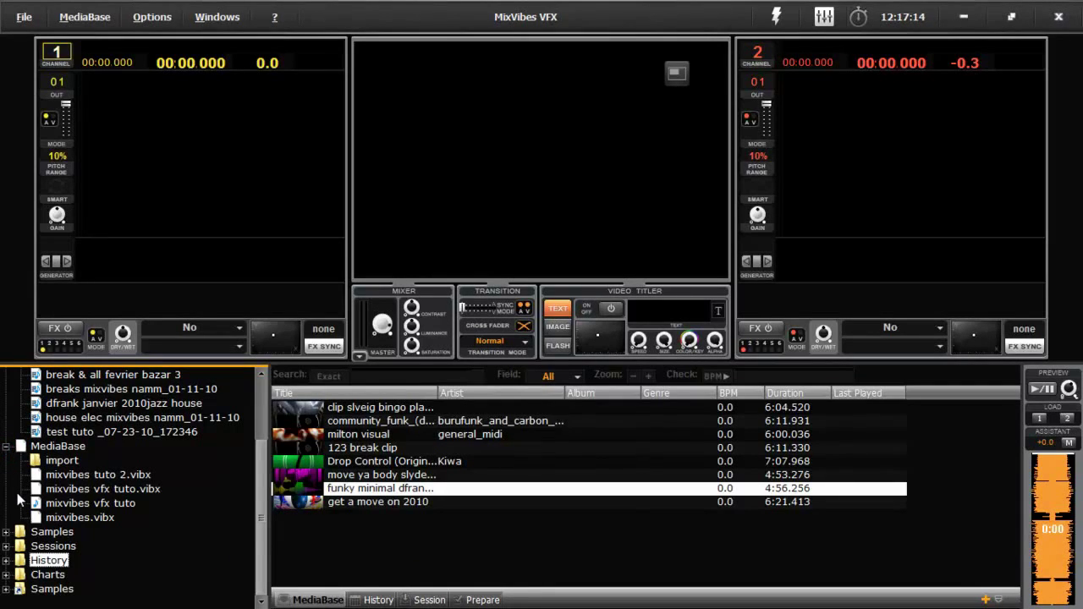
- Collapse the MediaBase, Video Input and Playlist folders in the Explorer tree
{"action": "left_click", "coordinate": [6, 447]}
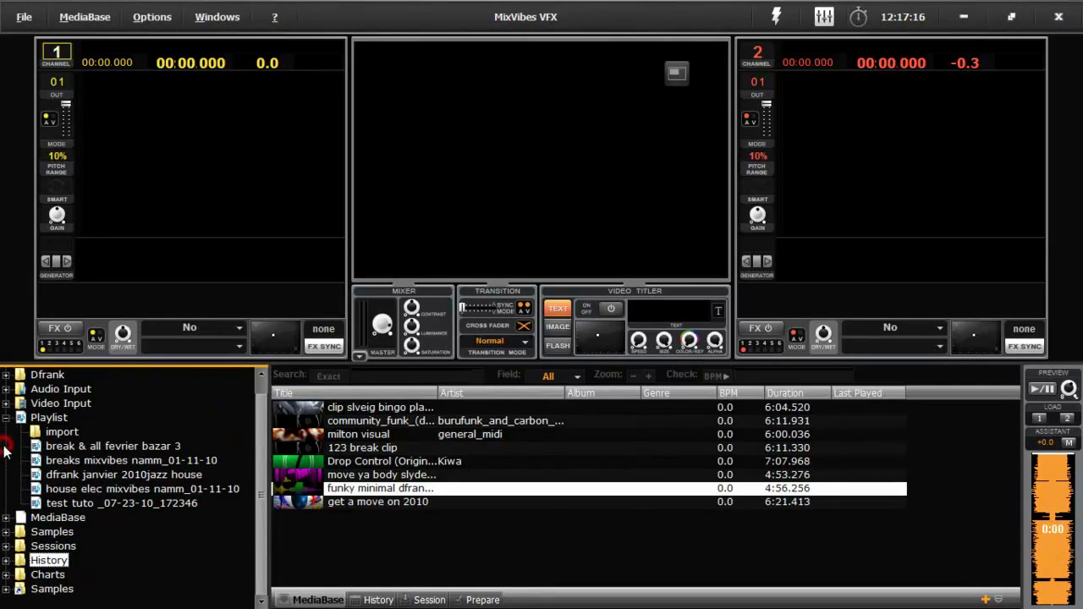
{"action": "left_click", "coordinate": [6, 403]}
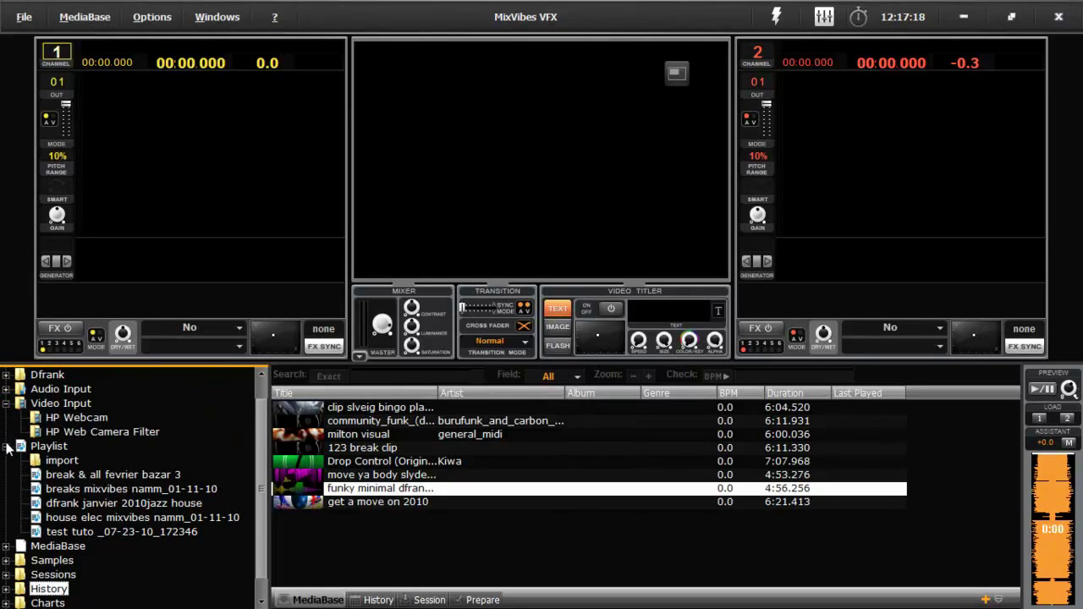
{"action": "left_click", "coordinate": [6, 403]}
{"action": "left_click", "coordinate": [6, 417]}
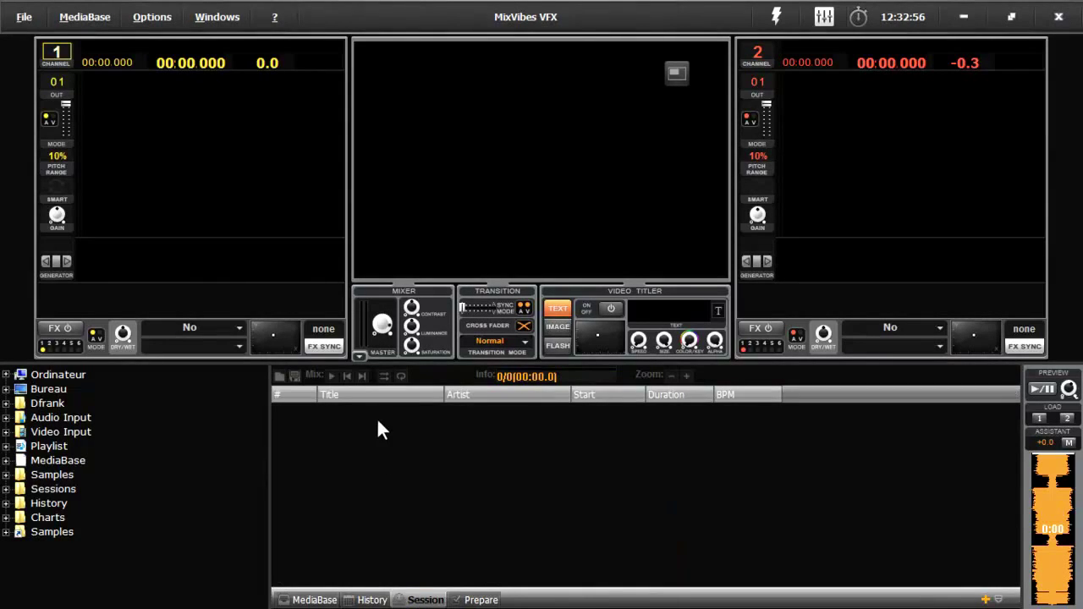
- View the Prepare and MediaBase lists and look back through the earlier tracks in the History list
{"action": "left_click", "coordinate": [466, 600]}
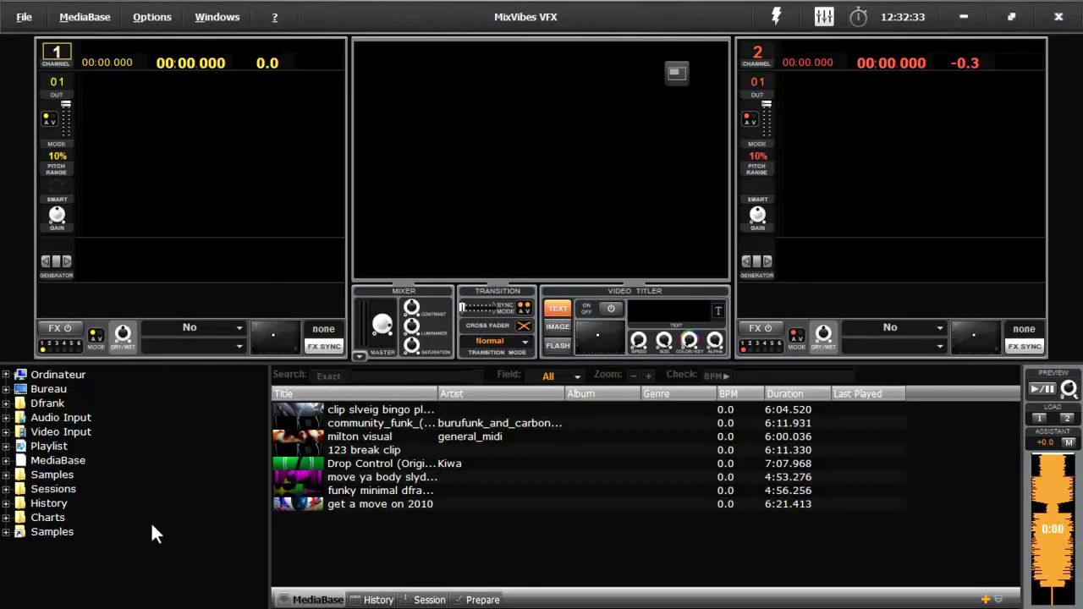
{"action": "left_click", "coordinate": [302, 602]}
{"action": "left_click", "coordinate": [375, 601]}
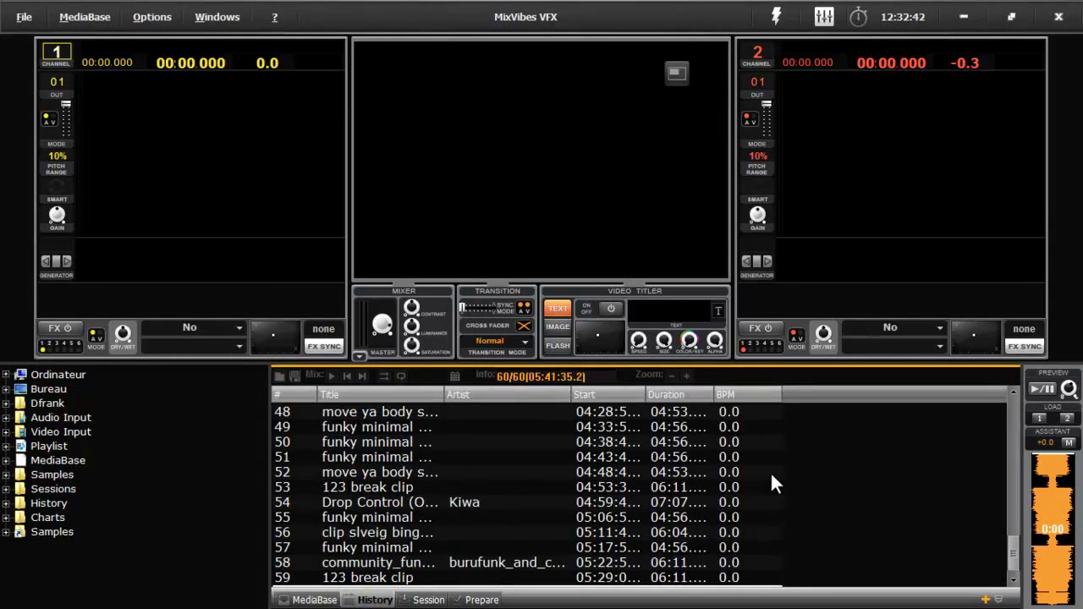
{"action": "left_click_drag", "start_coordinate": [1014, 550], "coordinate": [1003, 515]}
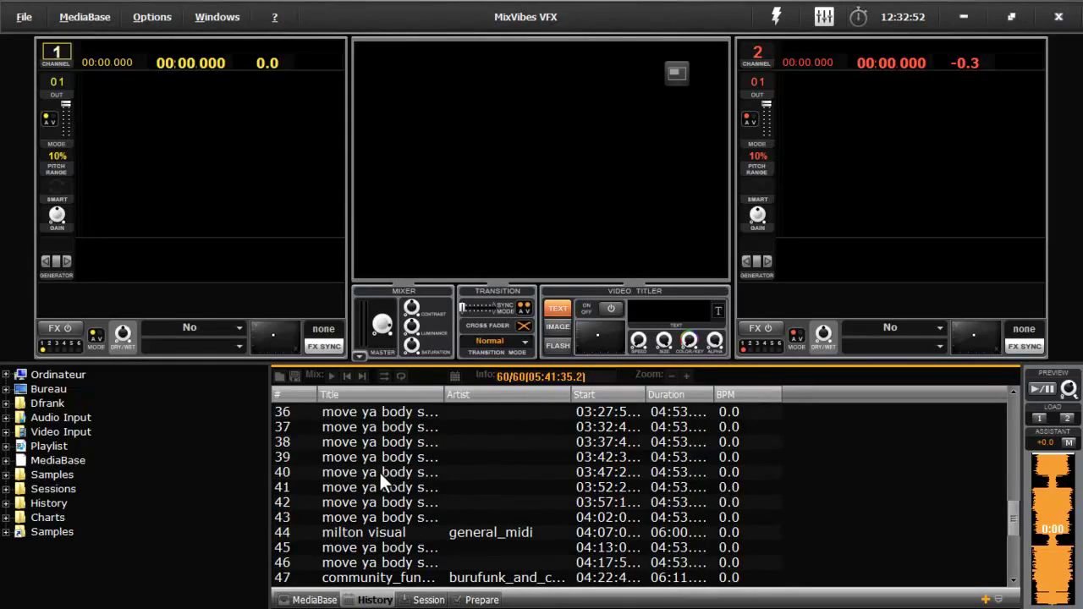
- View the Session and Prepare lists, and return to the MediaBase list
{"action": "left_click", "coordinate": [423, 600]}
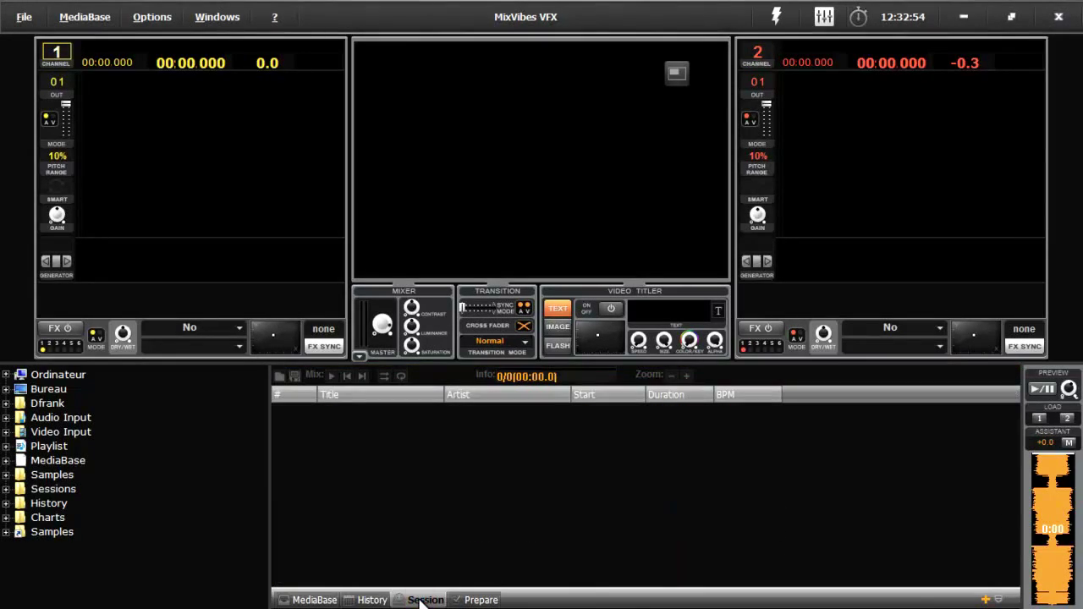
{"action": "left_click", "coordinate": [465, 600]}
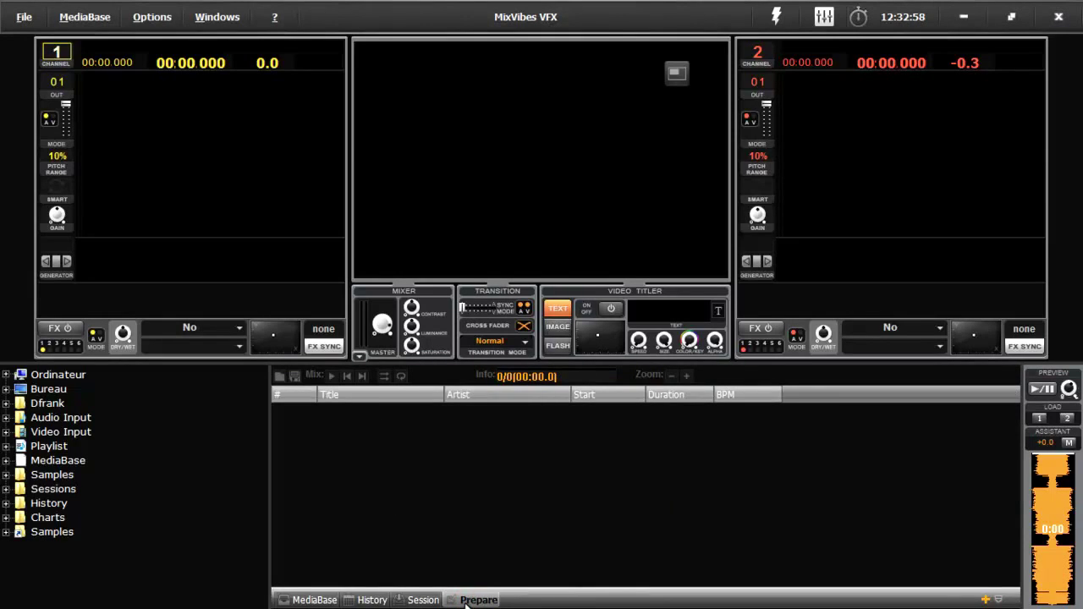
{"action": "left_click", "coordinate": [315, 600]}
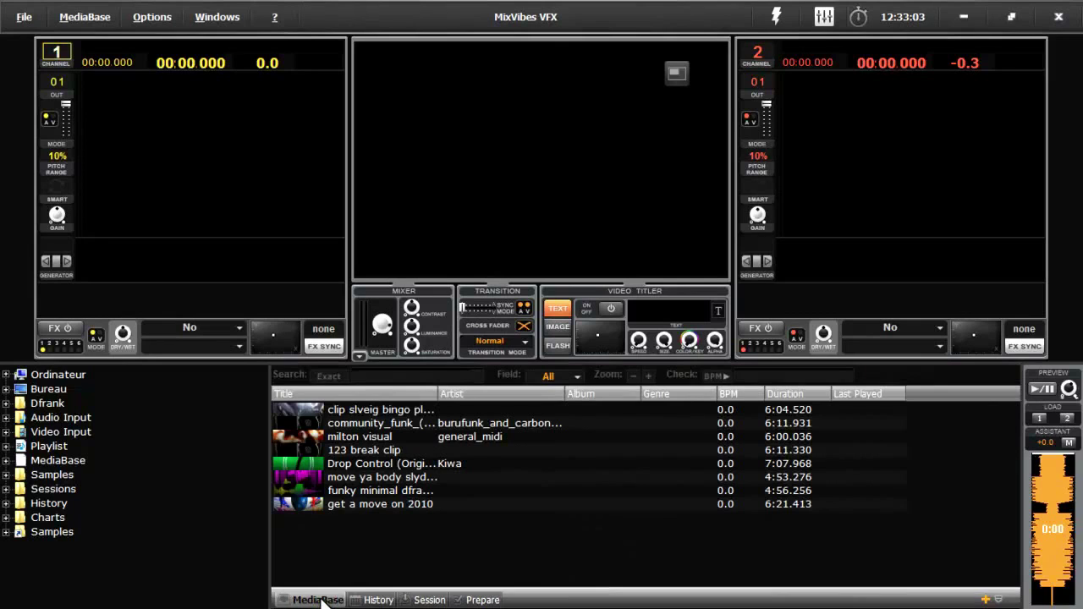
- Show and hide the deck playback and crossfader controls, and bring the separate video output window over the preview before closing it
{"action": "left_click", "coordinate": [360, 355]}
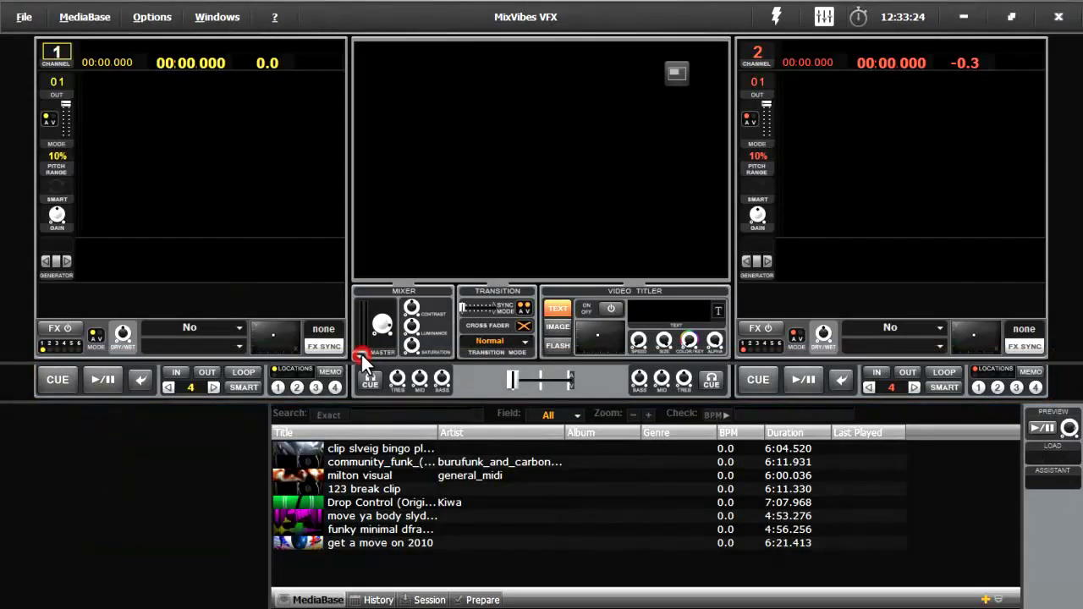
{"action": "left_click", "coordinate": [362, 355]}
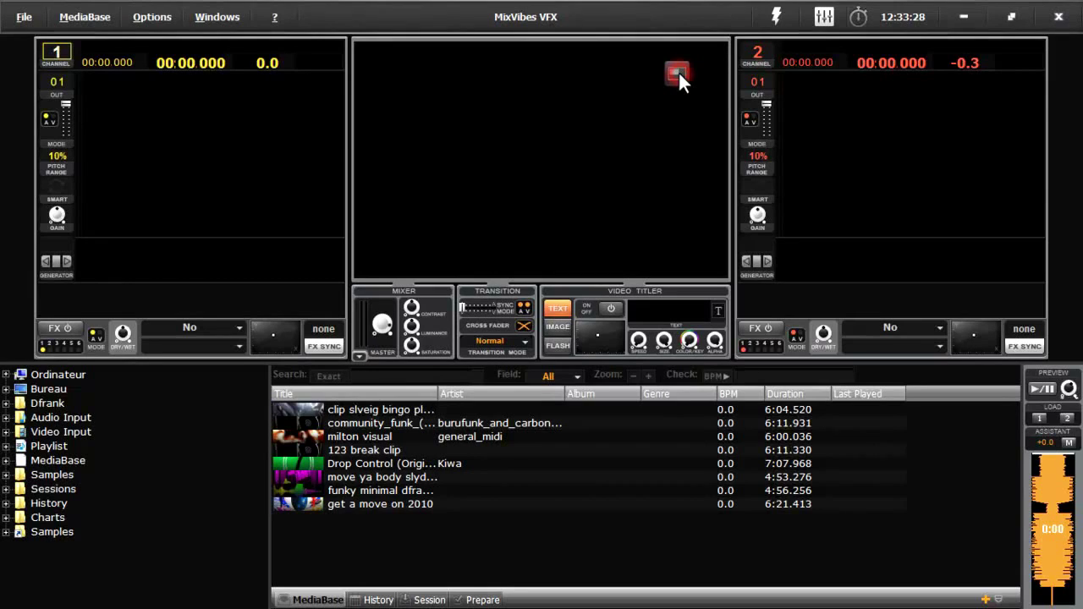
{"action": "left_click_drag", "start_coordinate": [1082, 13], "coordinate": [701, 96]}
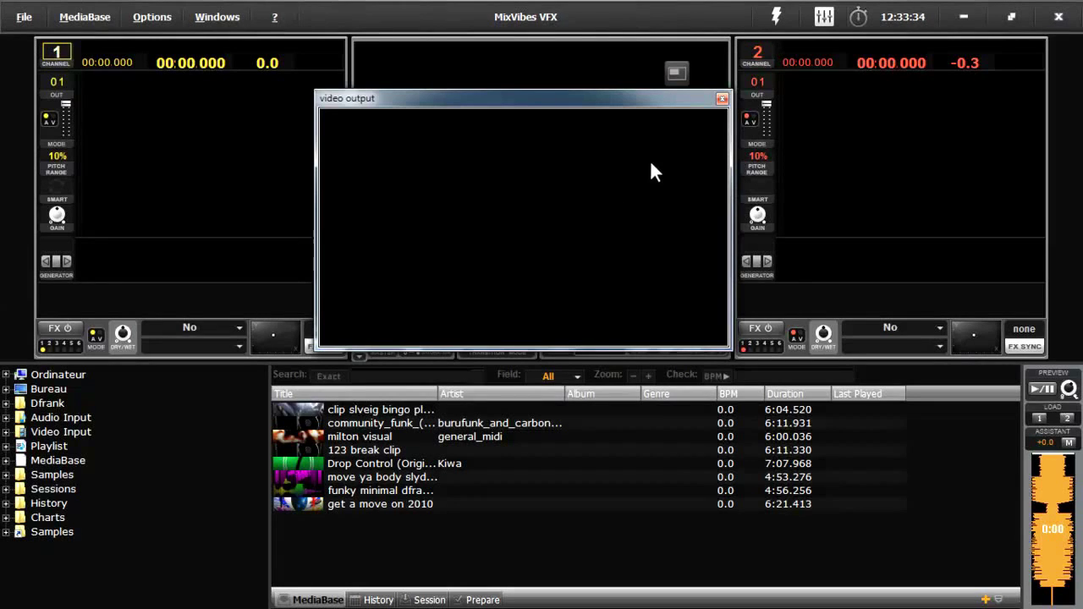
{"action": "left_click", "coordinate": [720, 99]}
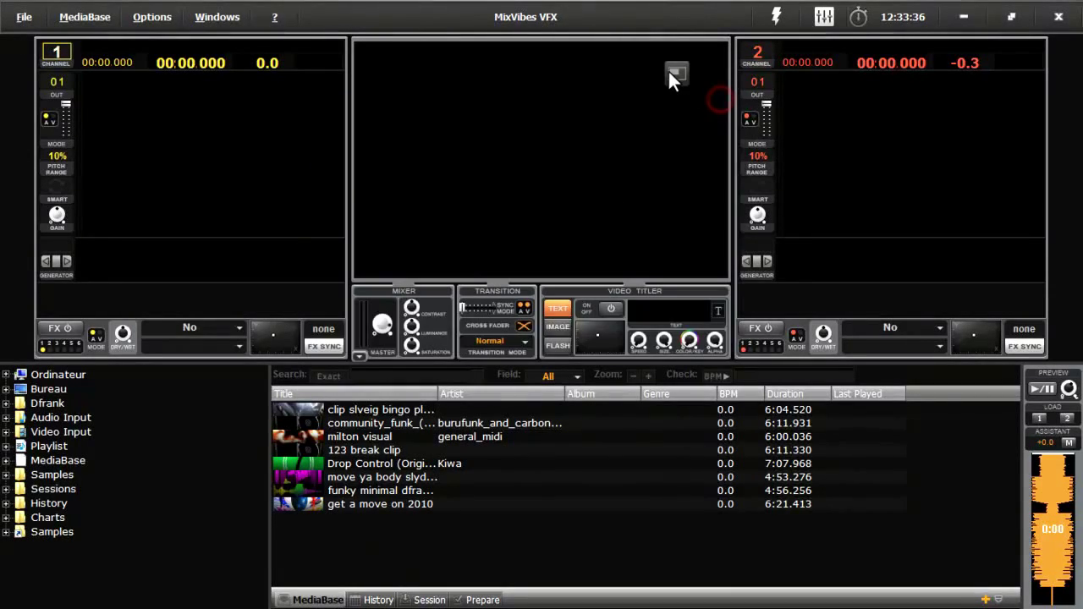